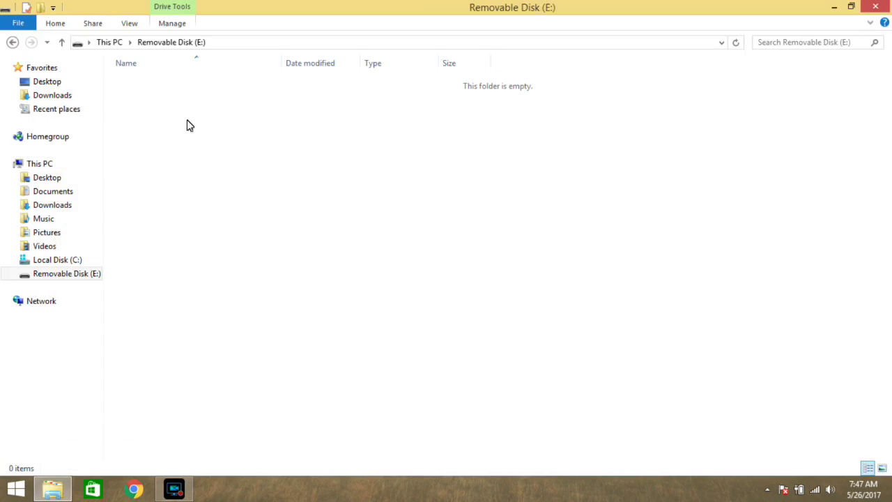
Step: Examine the contents of Removable Disk (E:) and return to This PC
left_click(11, 41)
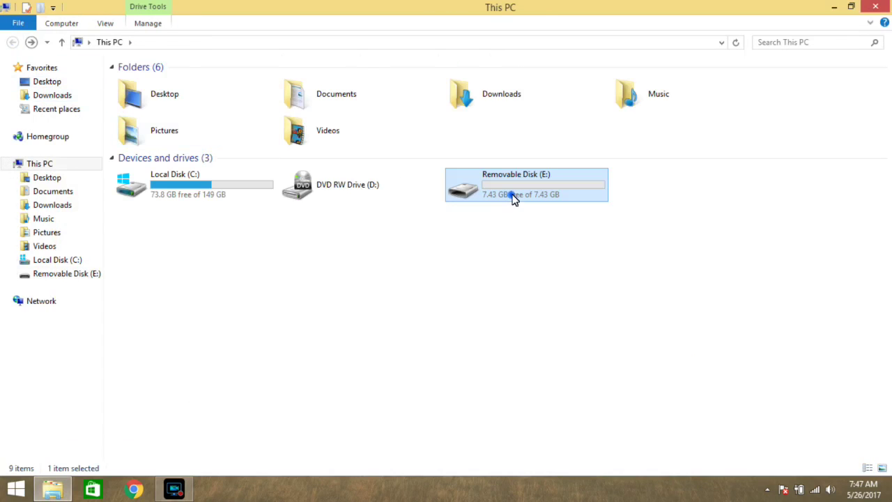
double_click(512, 197)
left_click(14, 45)
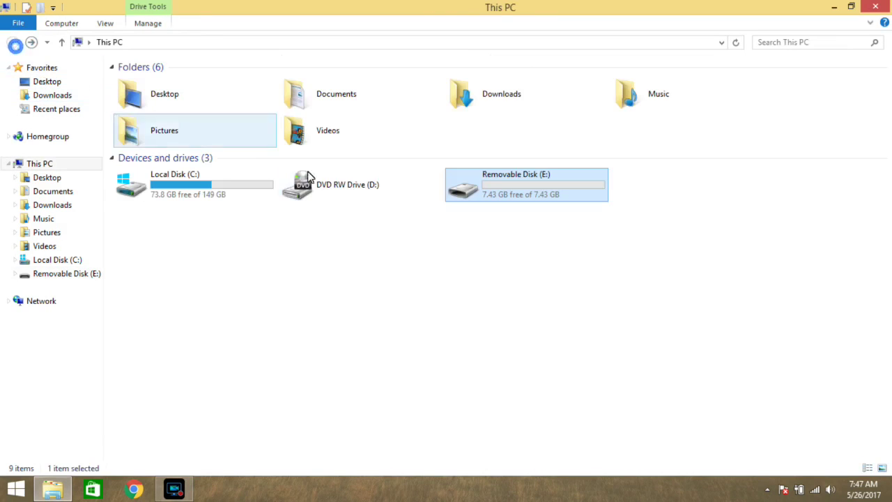
left_click(459, 310)
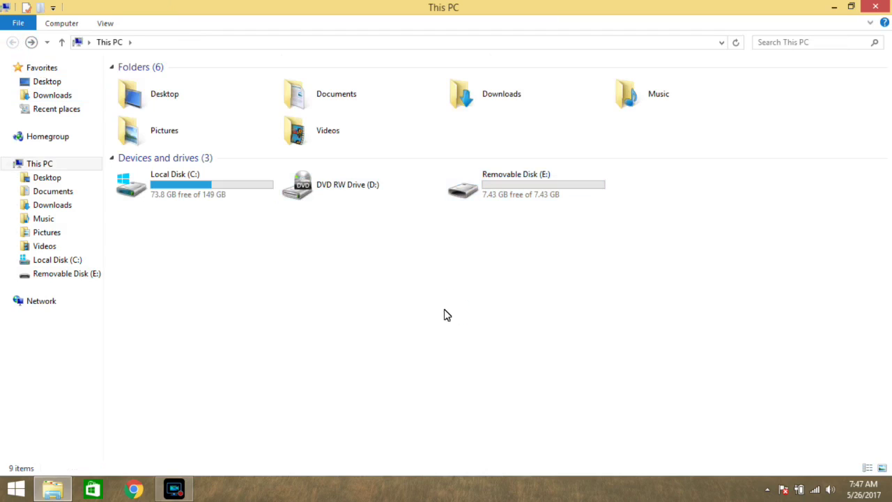
right_click(305, 248)
left_click(354, 298)
double_click(531, 190)
left_click(12, 42)
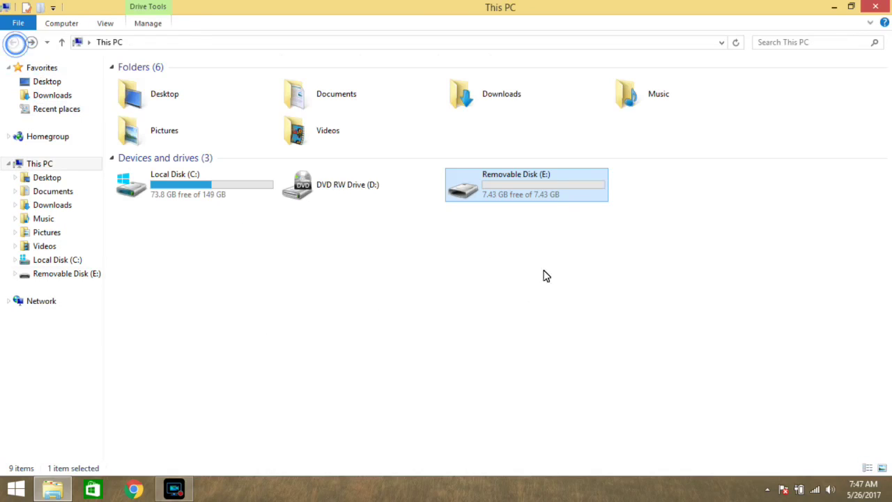
double_click(554, 188)
left_click(16, 43)
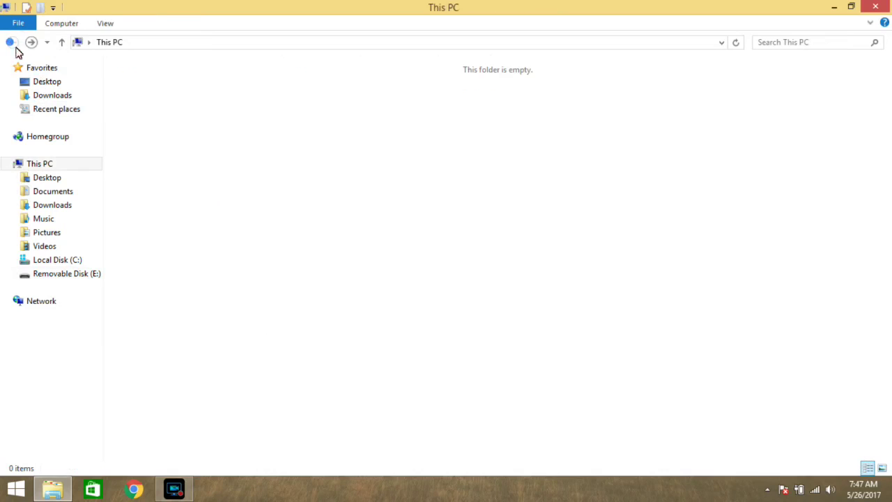
double_click(547, 195)
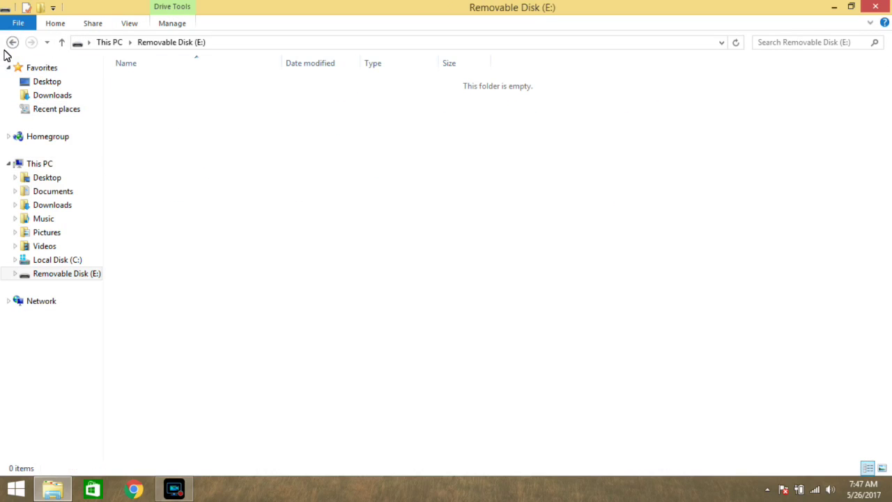
left_click(12, 43)
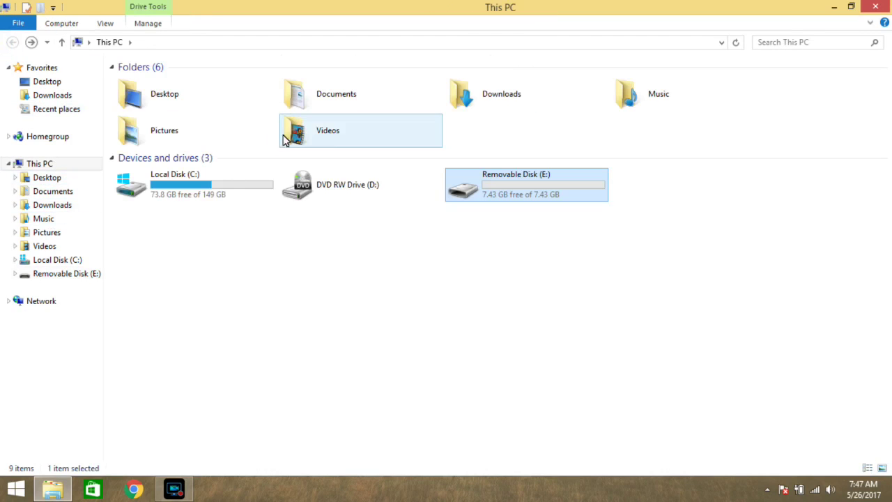
Step: Copy the desert_hills_road_marking_112559_3264x2448 image from Pictures into Removable Disk (E:) and refresh the drive's folder
left_click(255, 136)
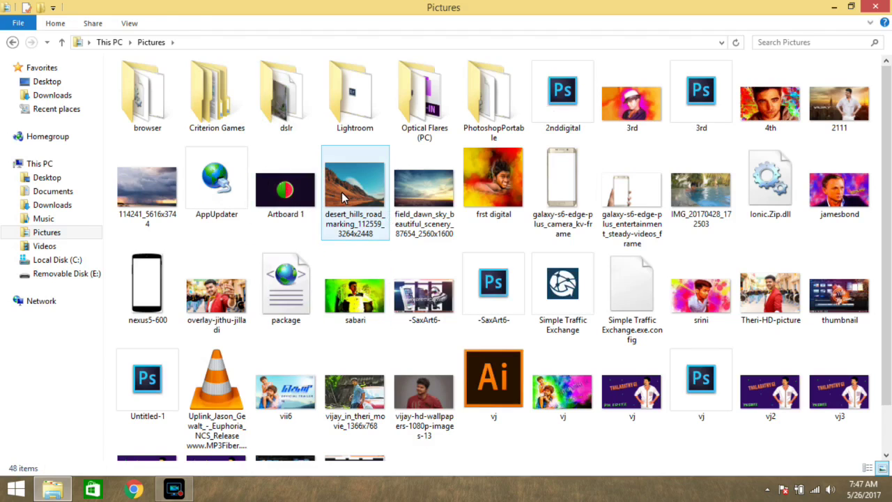
right_click(341, 197)
left_click(374, 390)
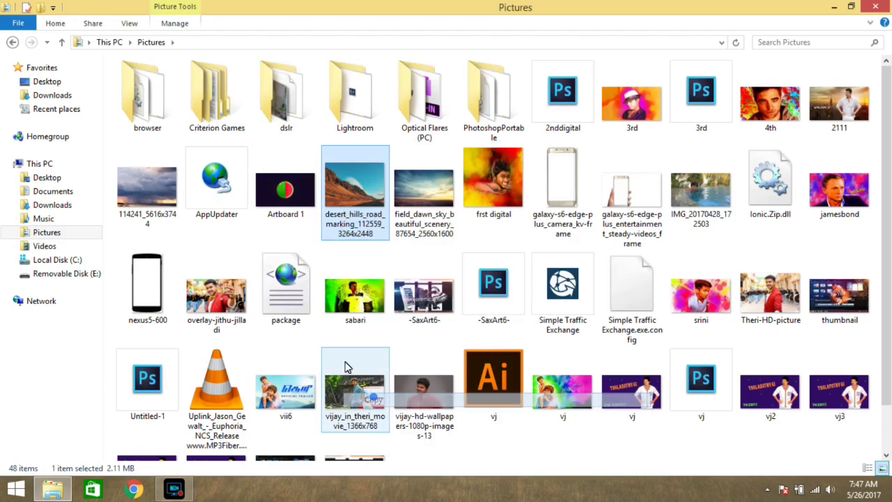
left_click(41, 166)
left_click(531, 188)
right_click(229, 180)
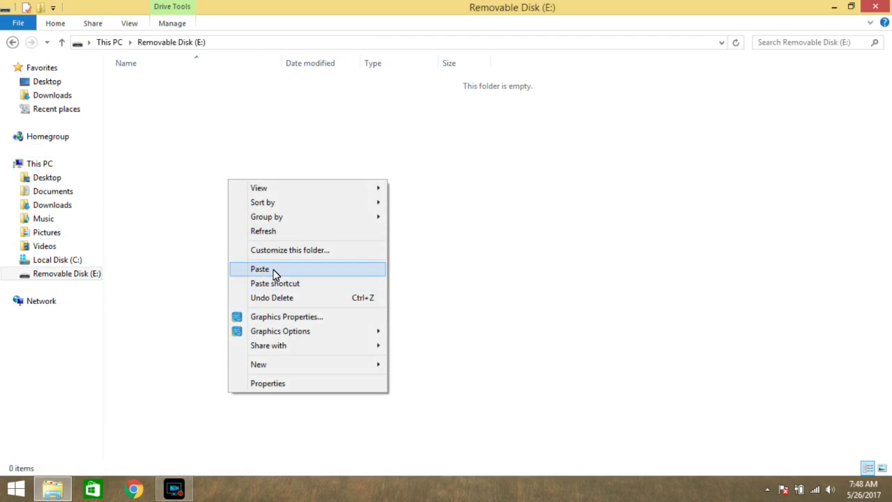
left_click(272, 271)
right_click(288, 202)
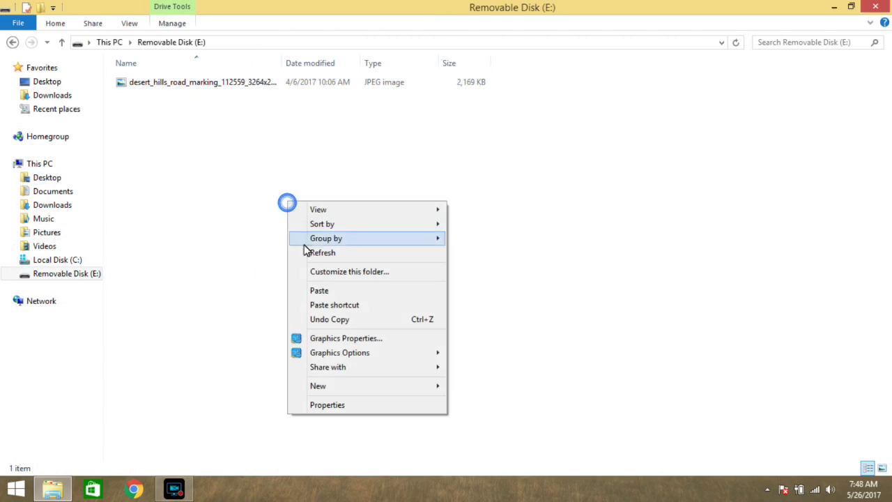
left_click(318, 252)
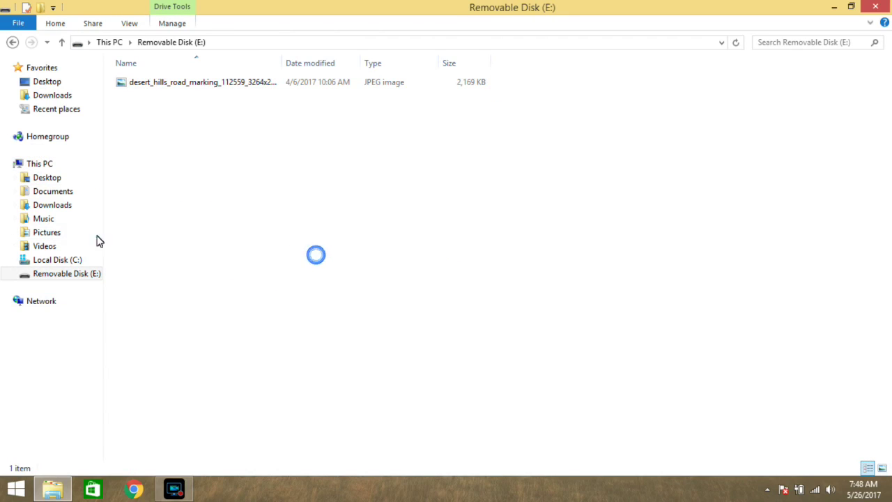
Step: Refresh This PC and reopen Removable Disk (E:) to check the copied image
left_click(226, 88)
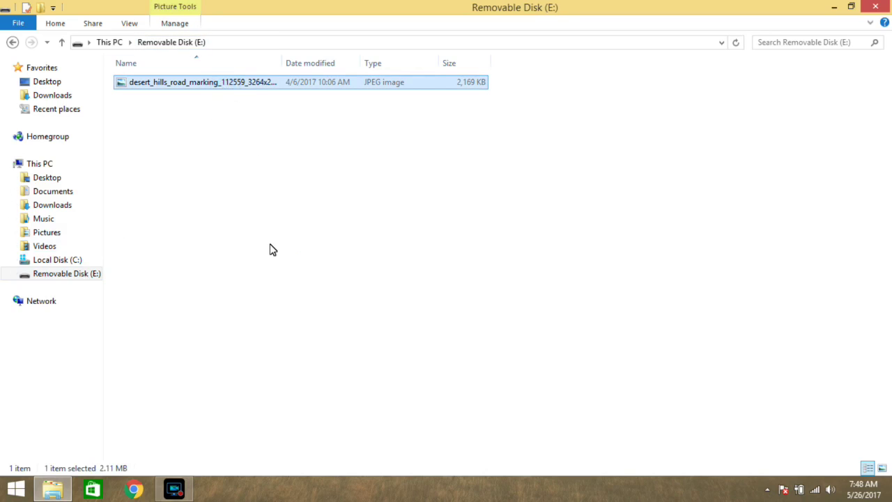
left_click(16, 164)
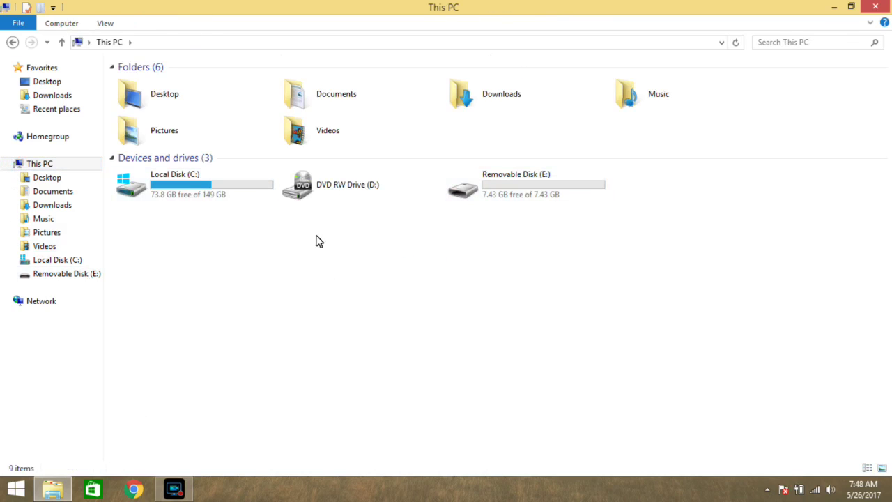
right_click(442, 247)
left_click(488, 297)
double_click(502, 183)
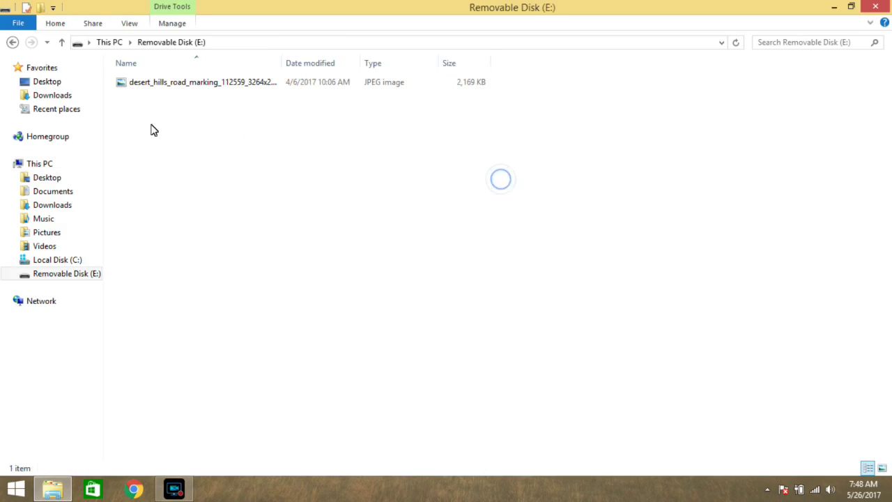
Step: View the desert_hills_road_marking image on Removable Disk (E:), close the viewer and permanently delete the file
left_click(142, 85)
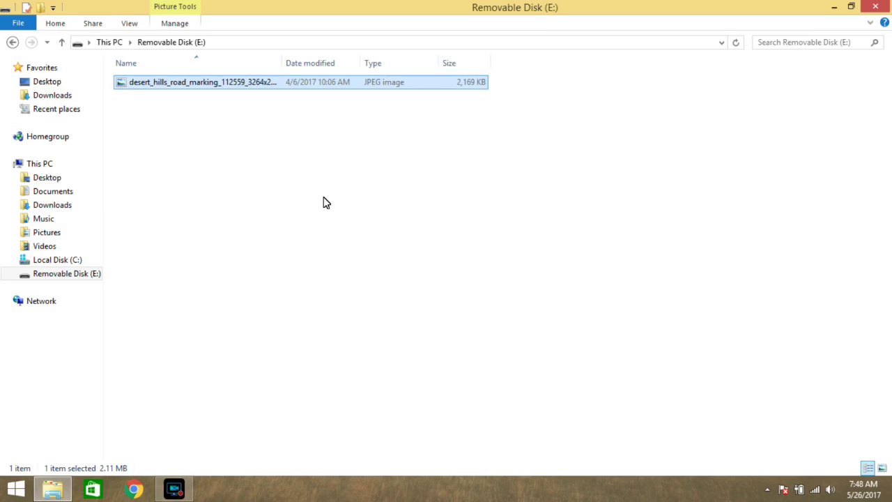
key("Delete")
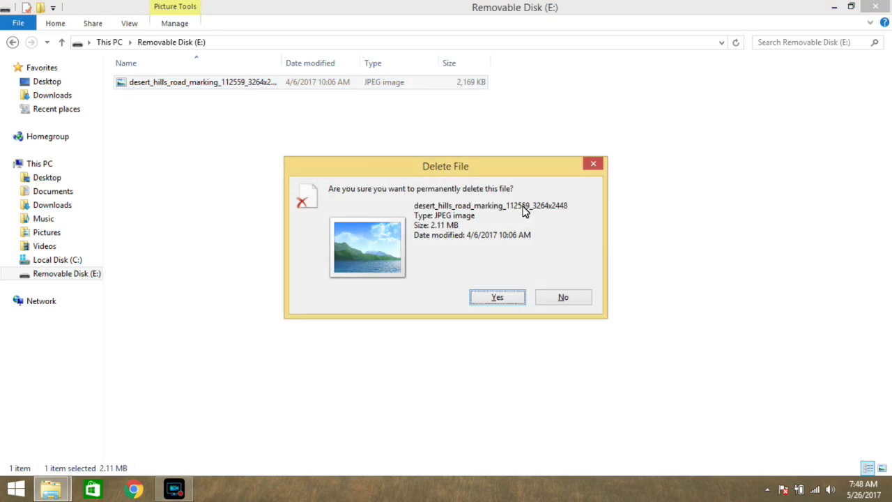
left_click(565, 298)
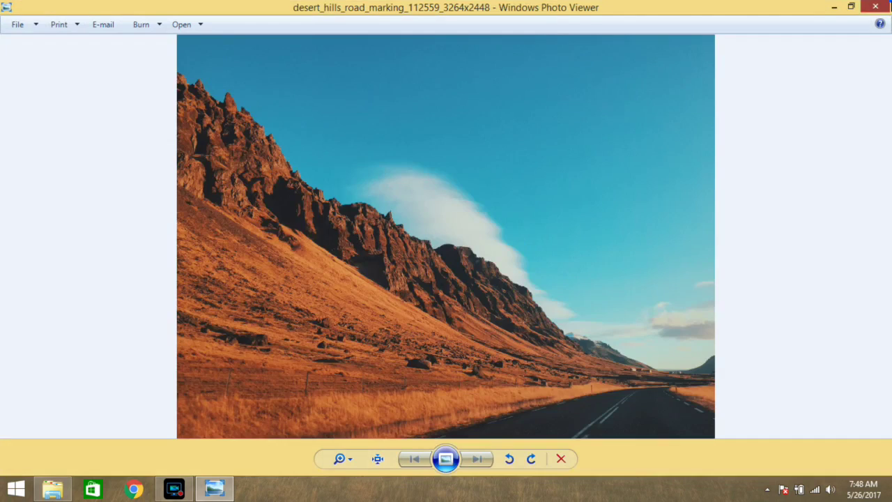
left_click(875, 7)
key("Delete")
key("Return")
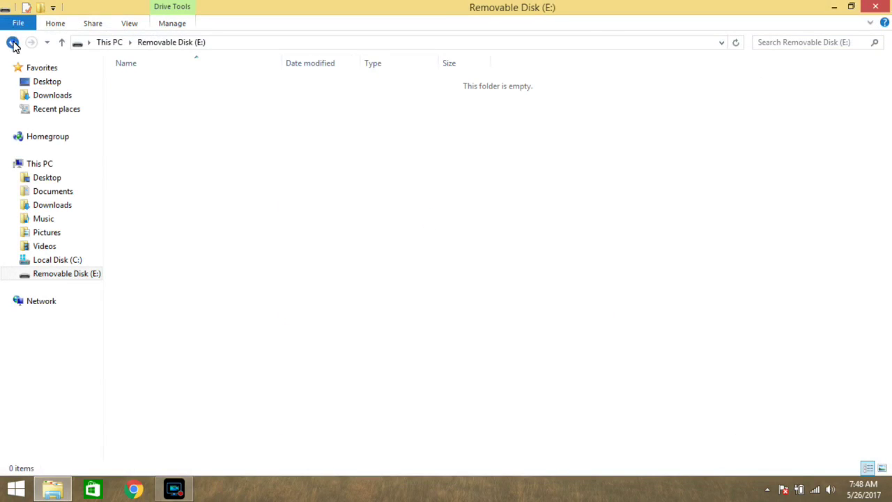
Step: Check the used and free space in the properties of Removable Disk (E:) and reopen the drive to inspect its contents
left_click(12, 42)
right_click(543, 187)
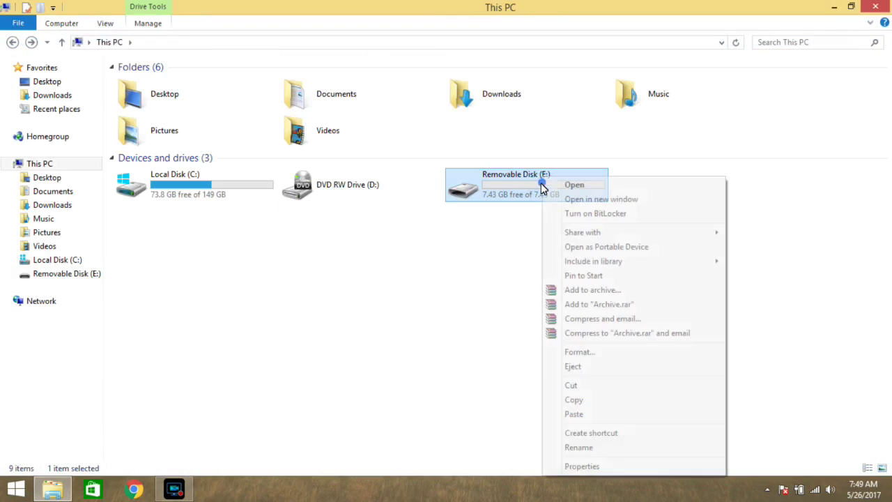
left_click(587, 465)
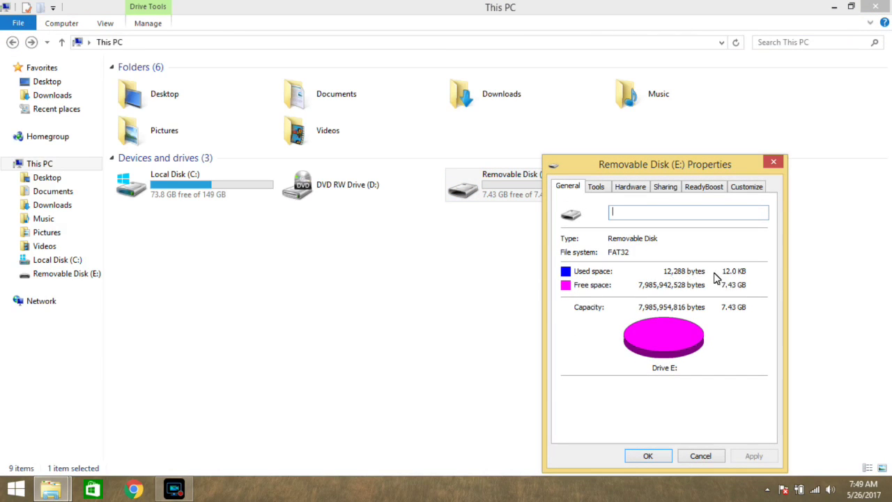
left_click(651, 458)
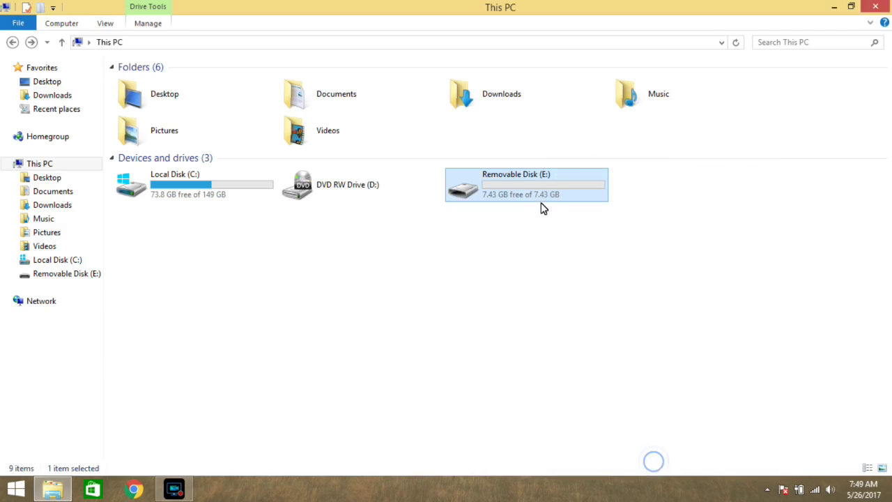
double_click(538, 188)
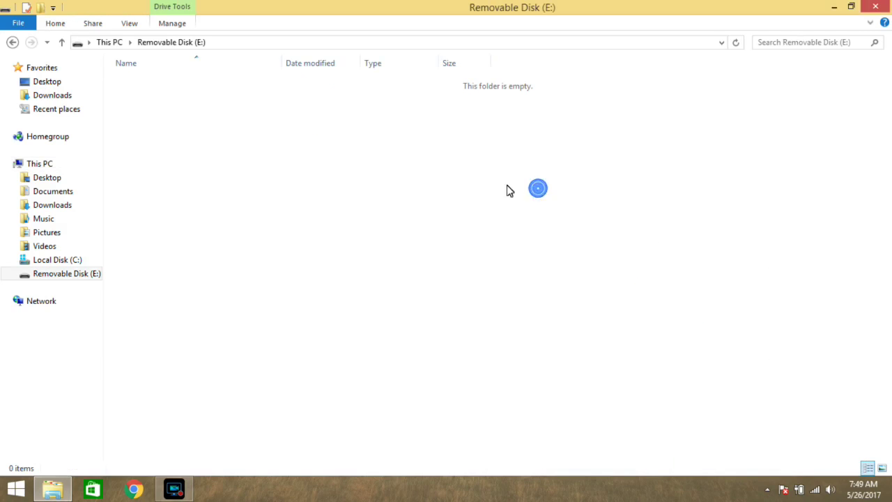
Step: Open the testdisk-7.1-WIP folder inside Videos
left_click(53, 206)
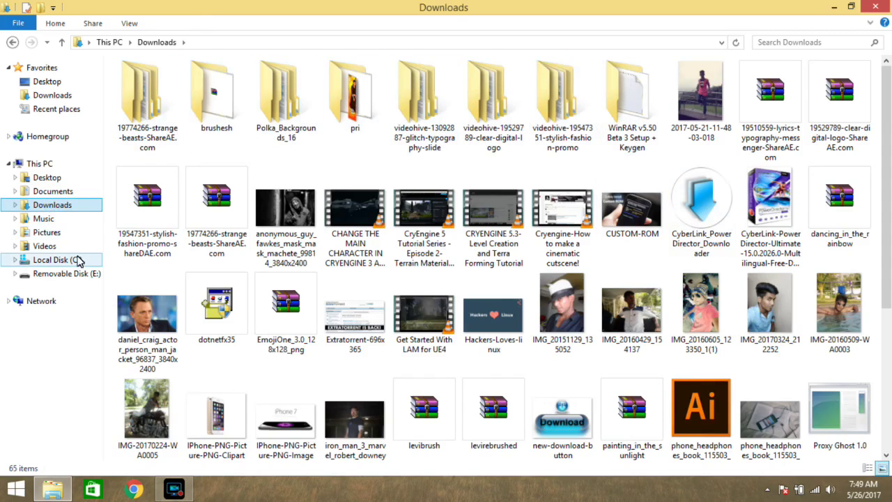
left_click(75, 252)
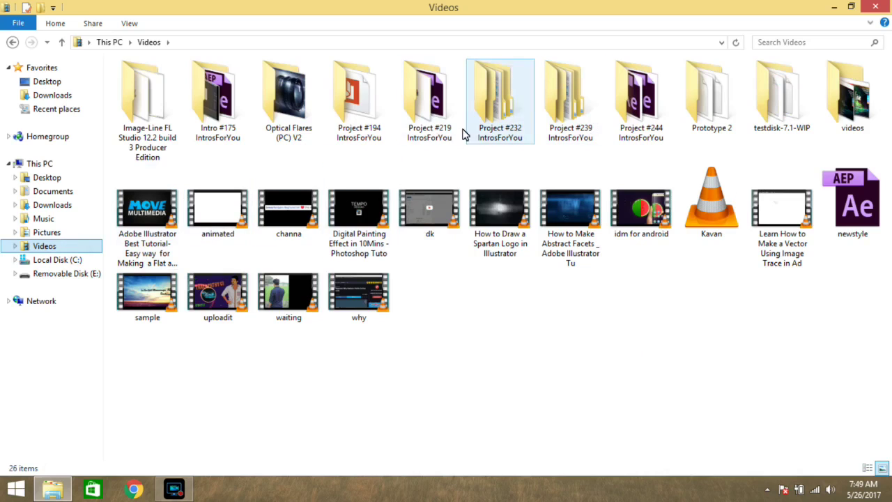
double_click(806, 125)
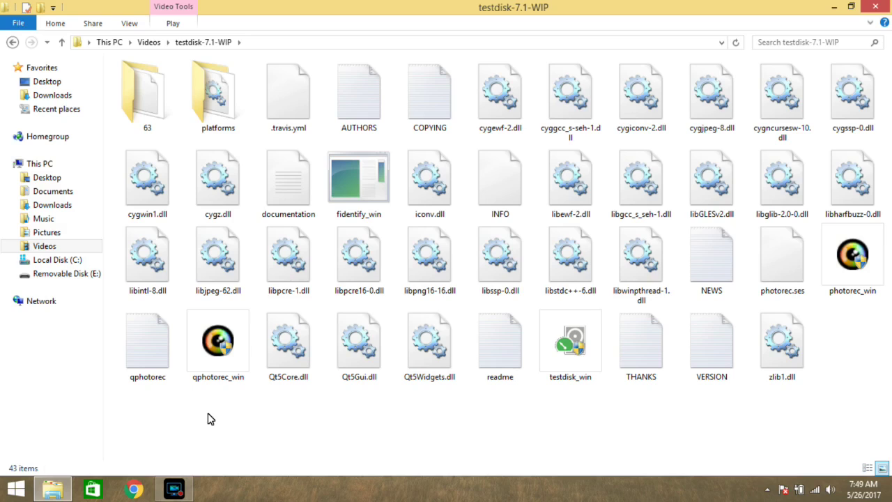
left_click(235, 365)
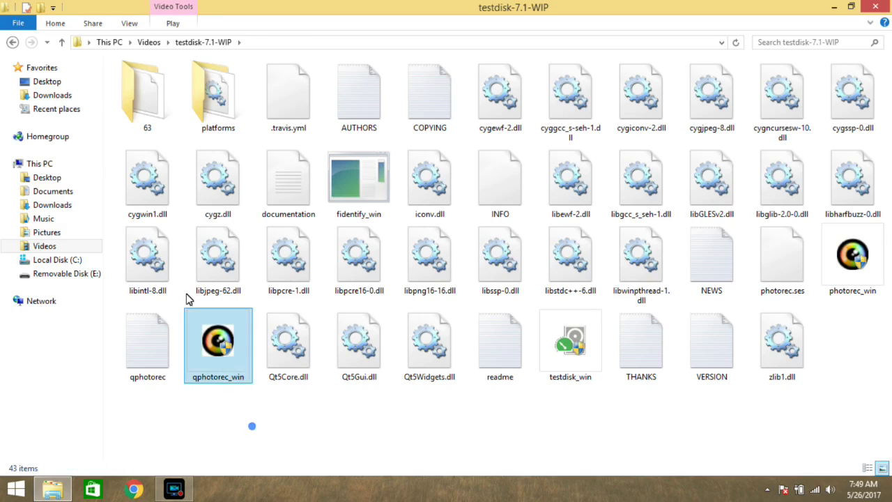
left_click(12, 41)
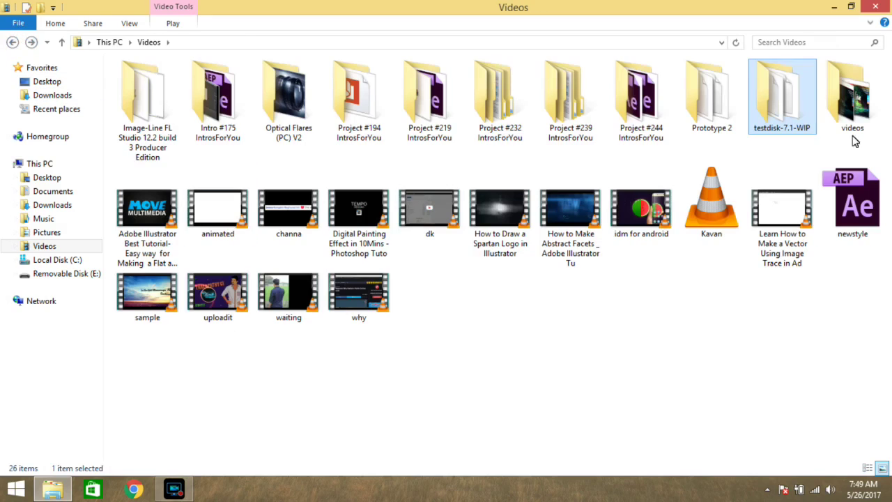
double_click(775, 105)
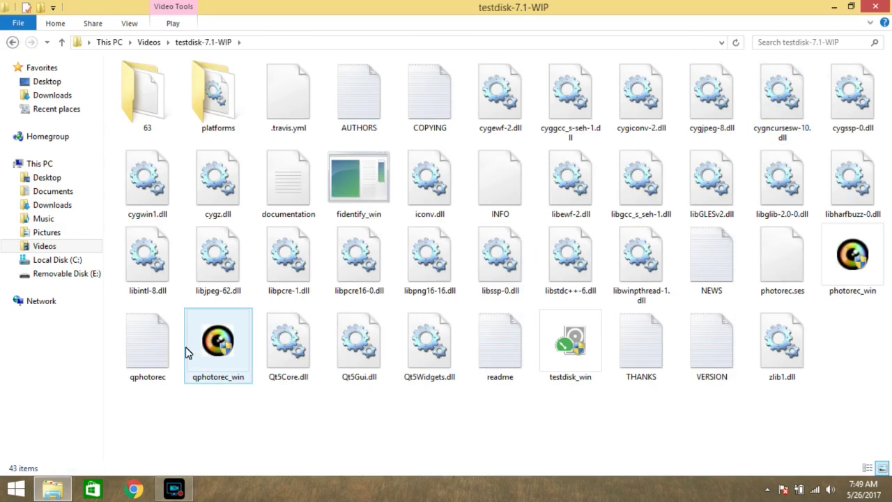
Step: Locate the qphotorec_win and photorec_win programs in the testdisk-7.1-WIP folder
left_click(187, 354)
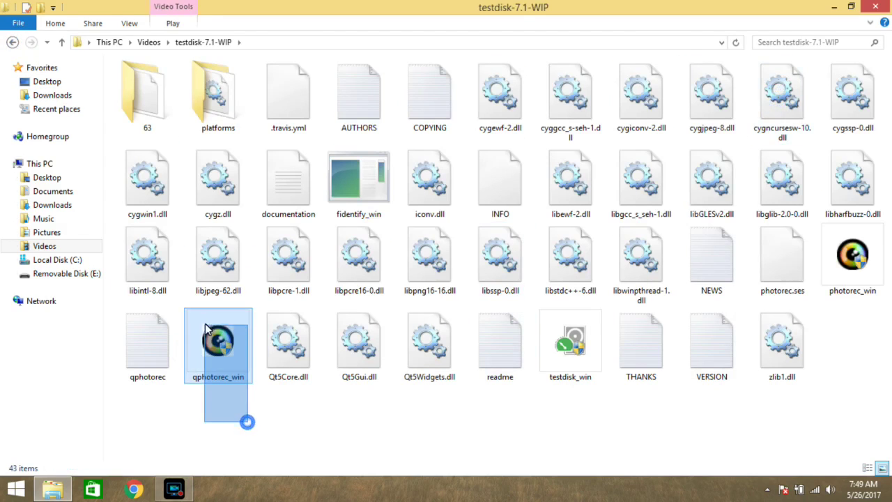
left_click(224, 424)
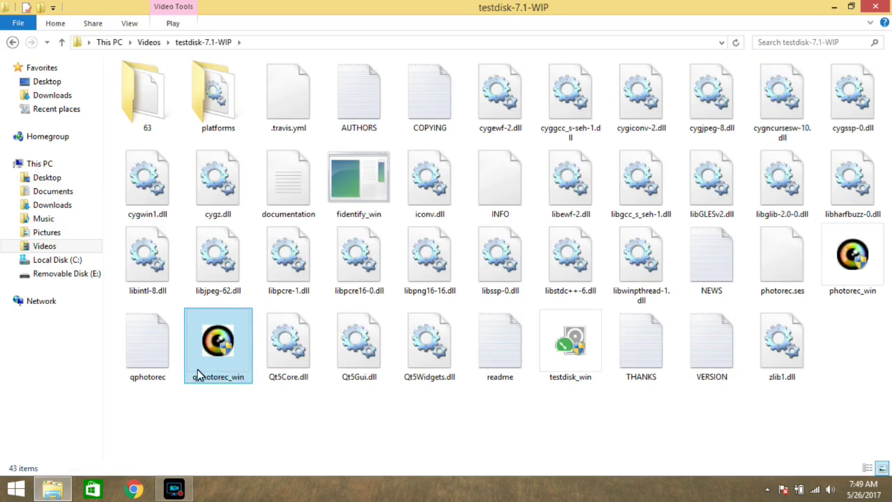
left_click(847, 259)
double_click(207, 382)
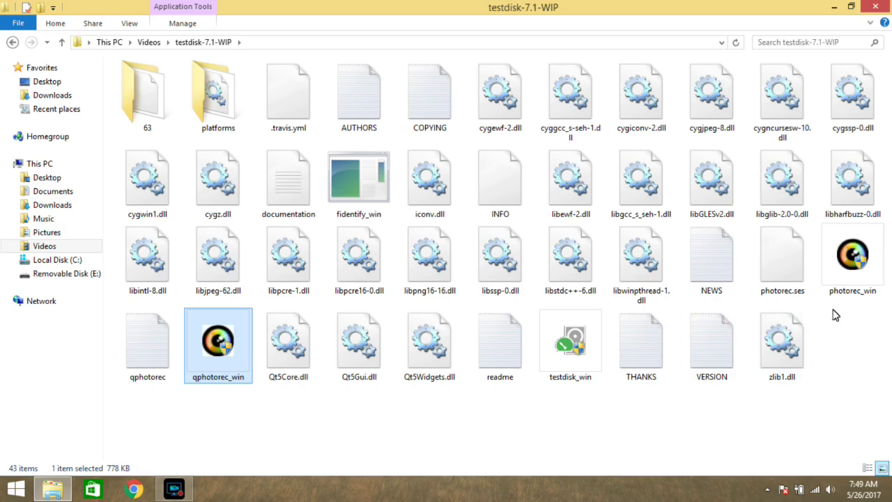
left_click(853, 273)
left_click(217, 354)
left_click(270, 416)
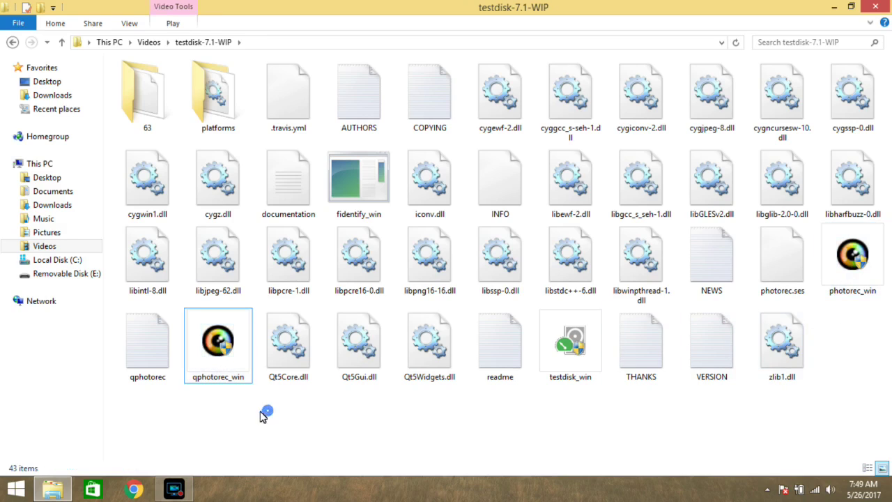
left_click(868, 275)
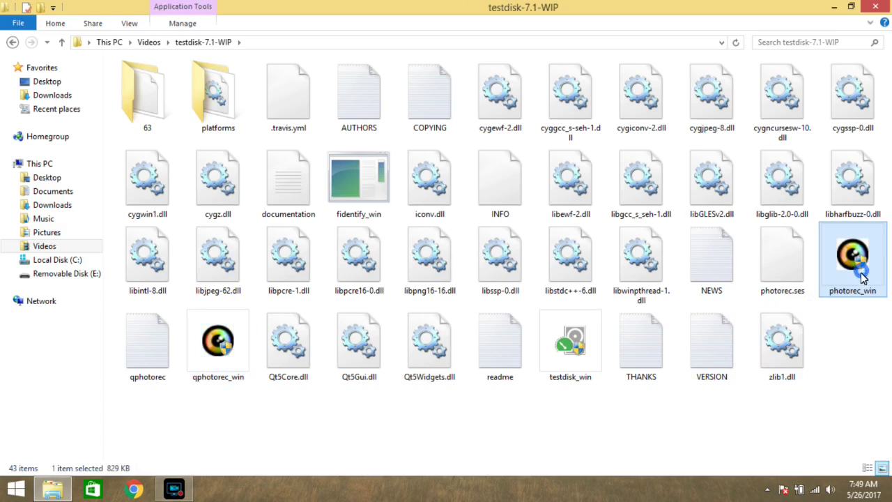
left_click(863, 357)
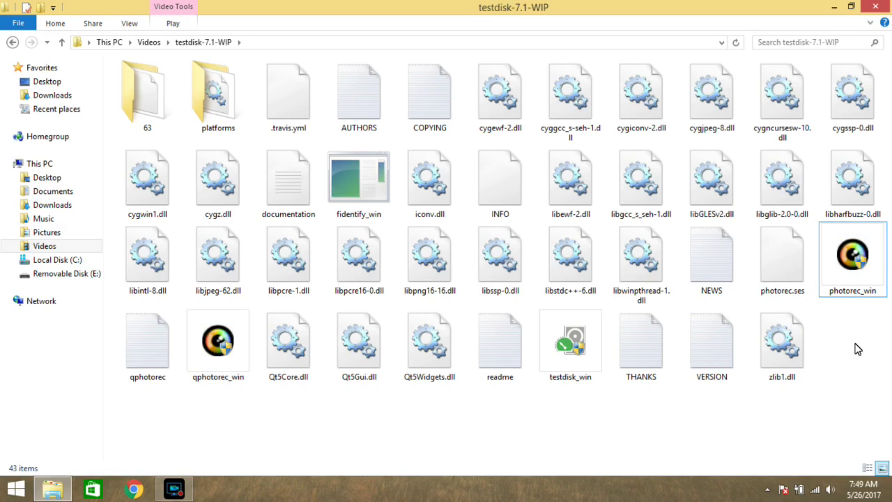
Step: Launch qphotorec_win and choose the 8004 MB SanDisk Cruzer Blade disk (PhysicalDrive1) with its FAT32 partition as the media to recover from
left_click(207, 373)
double_click(207, 375)
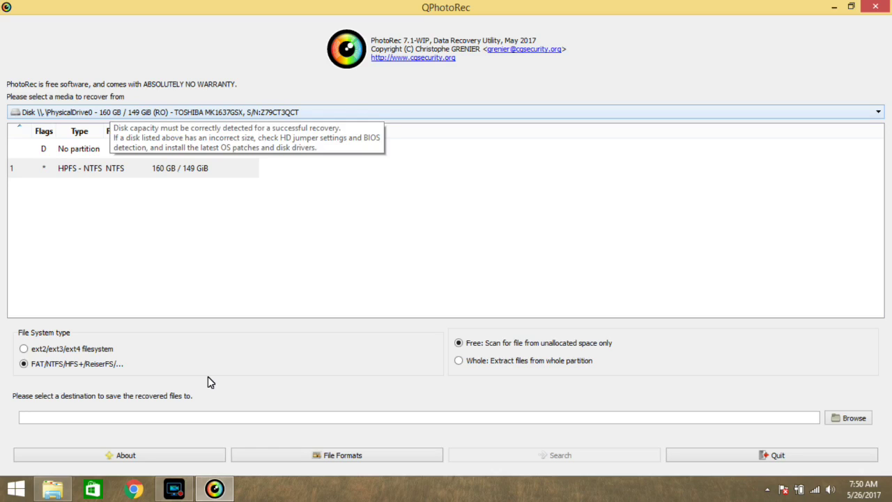
key("alt+Down")
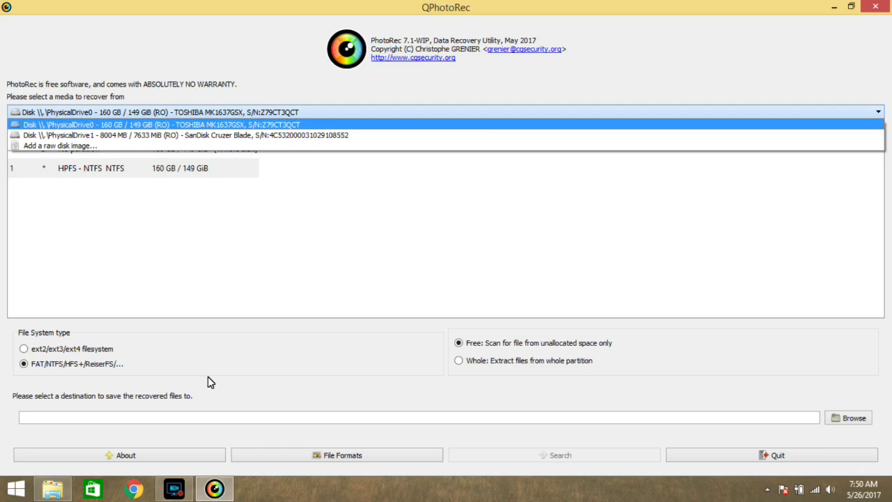
key("Down")
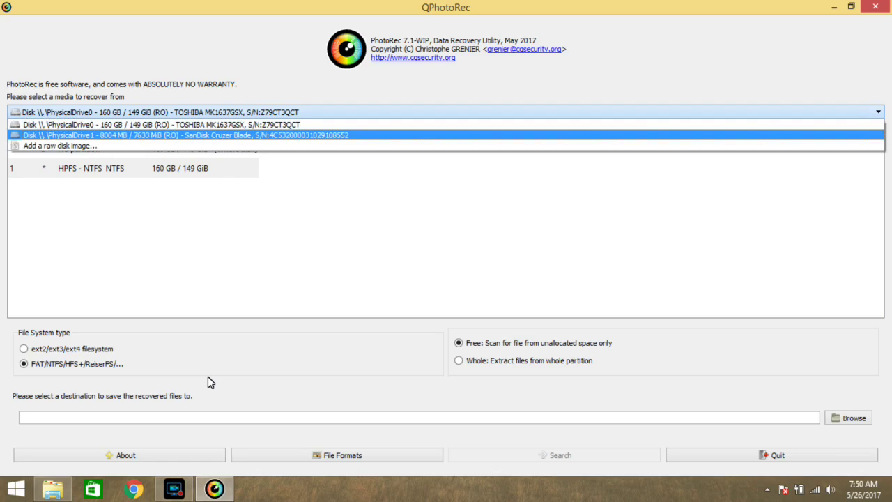
key("Up")
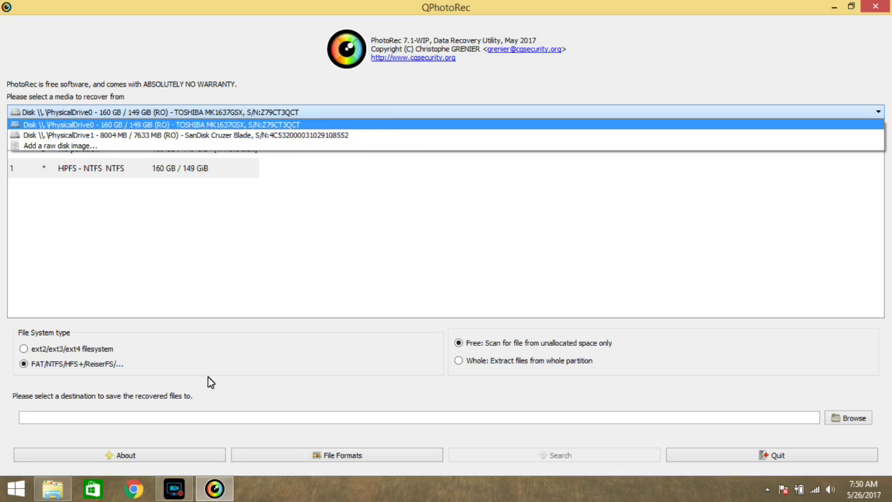
key("Down")
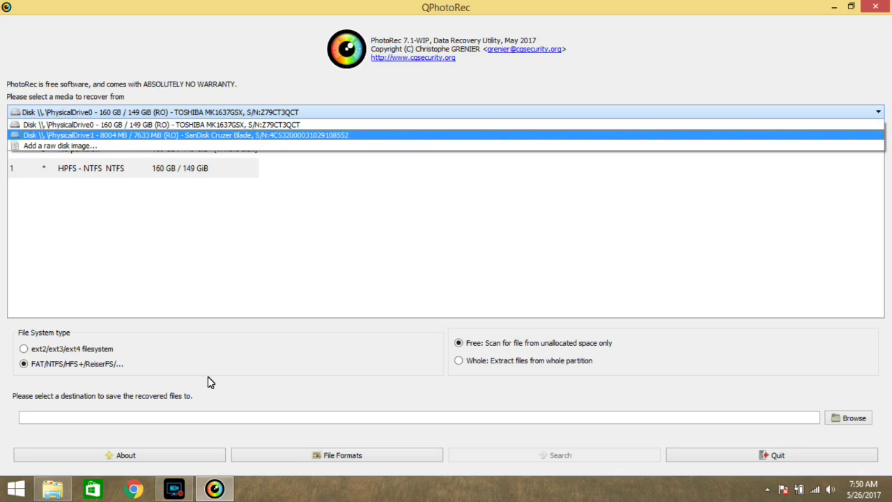
key("Return")
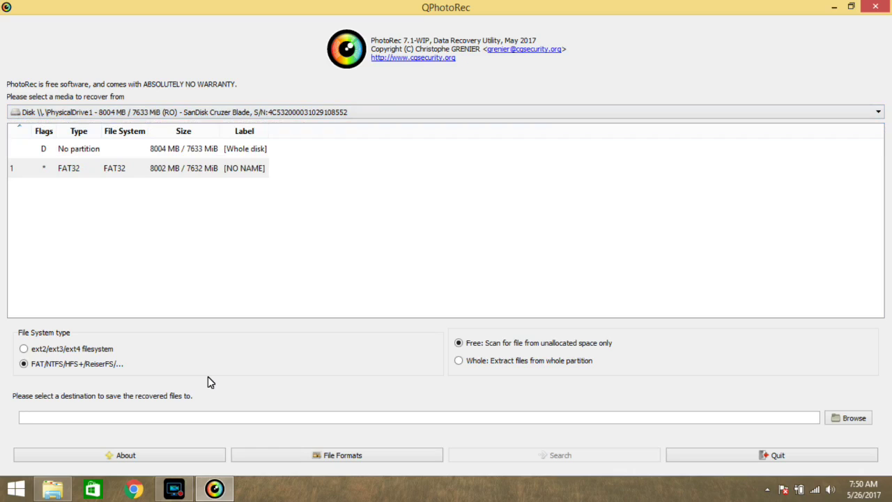
key("Tab")
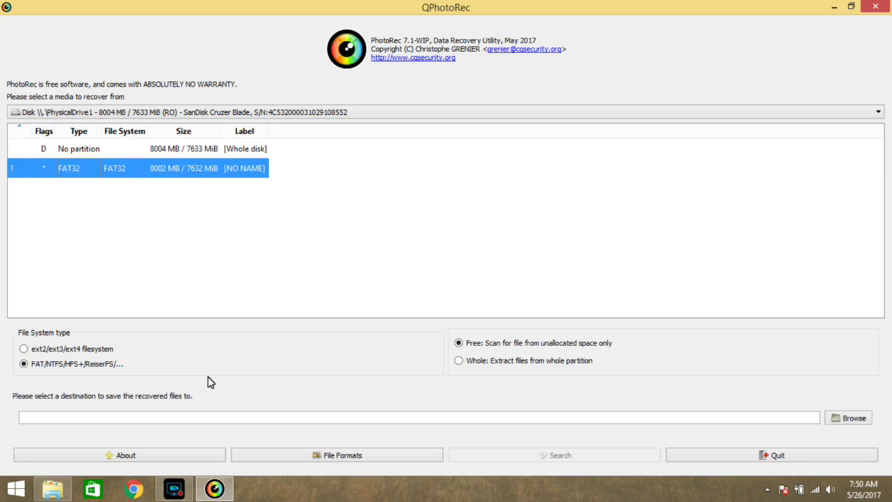
Step: Switch to File Explorer and check the file system type and capacity in the properties of Removable Disk (E:)
key("alt+Tab")
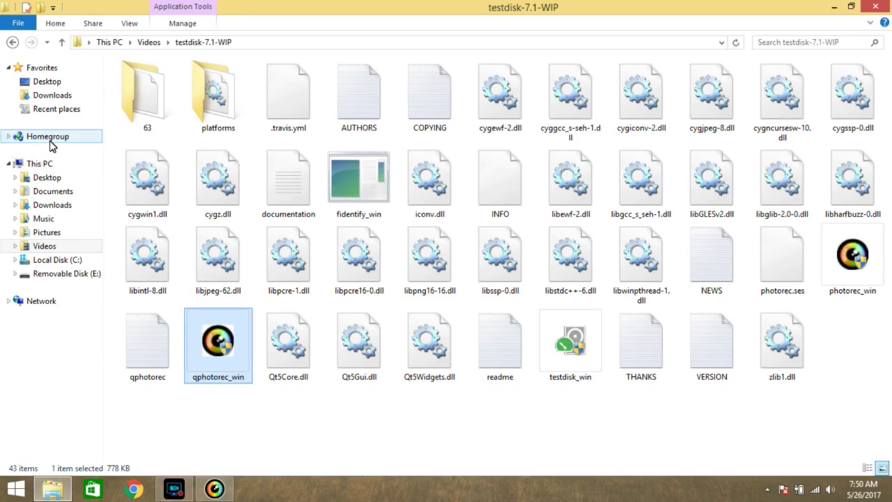
left_click(57, 163)
left_click(330, 309)
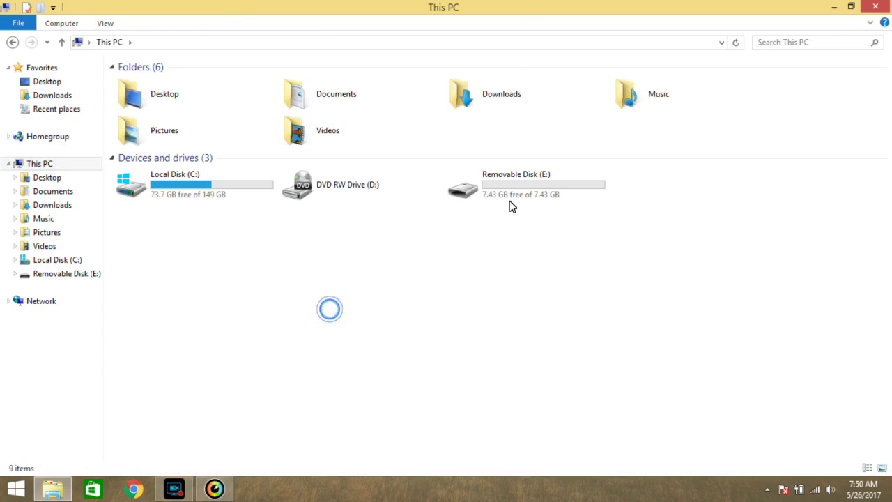
left_click(516, 195)
right_click(515, 195)
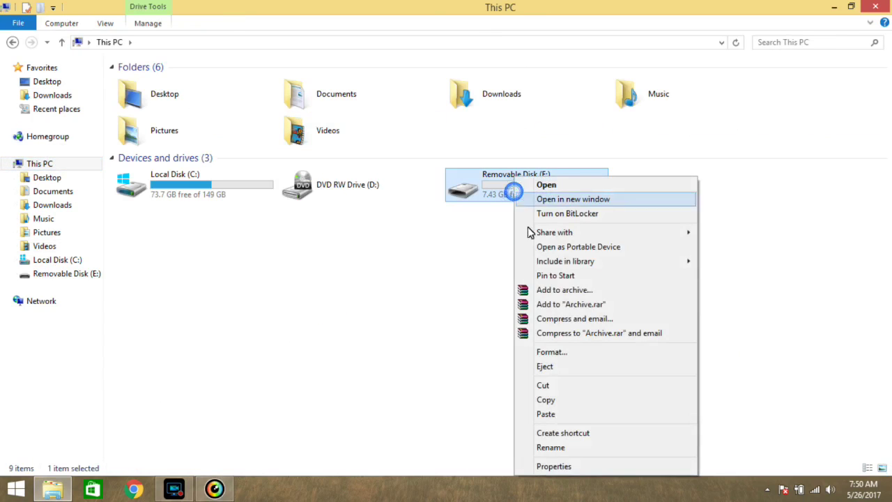
left_click(577, 467)
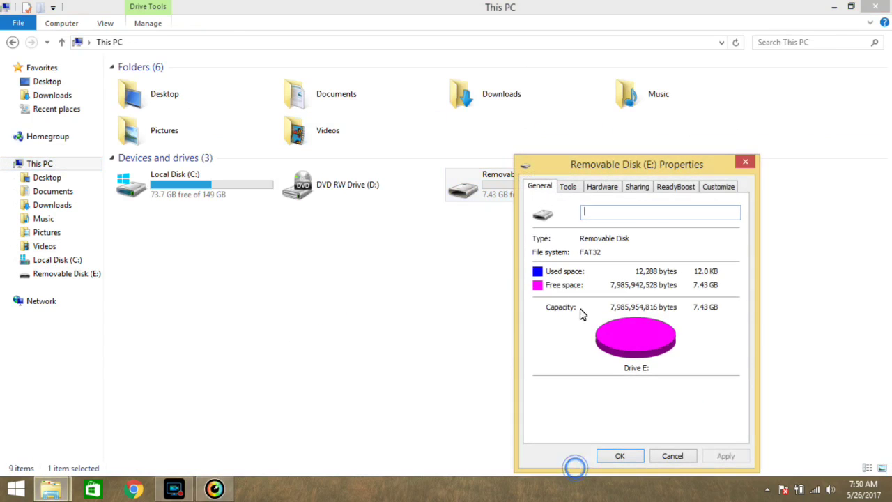
left_click(569, 190)
left_click(539, 186)
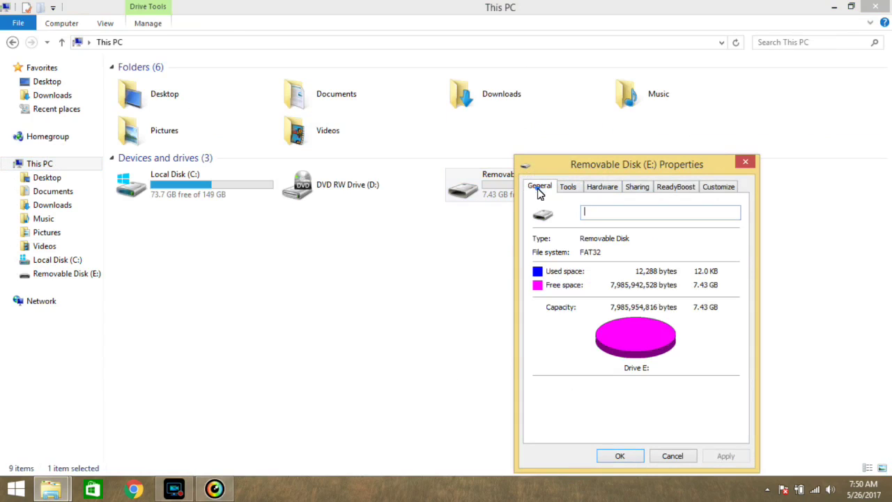
left_click(576, 250)
left_click(620, 456)
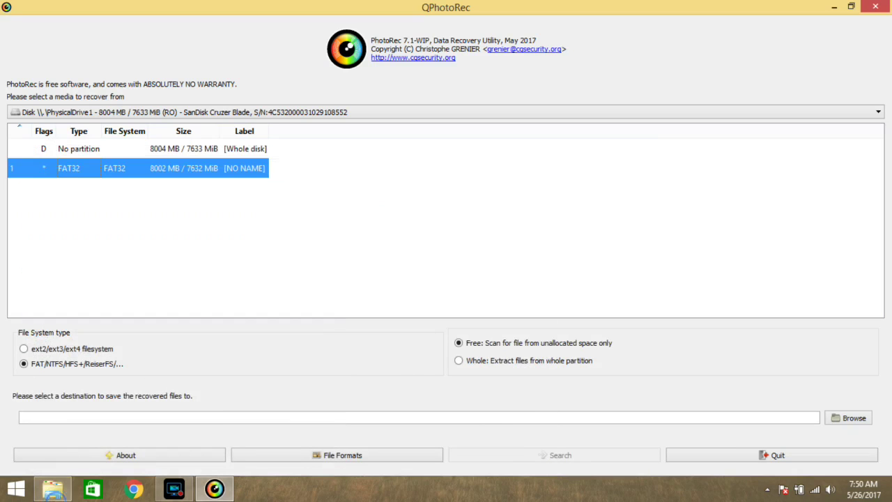
Step: Back in QPhotoRec, select the FAT32 partition and set the testdisk-7.1-WIP folder as the destination for recovered files
left_click(78, 149)
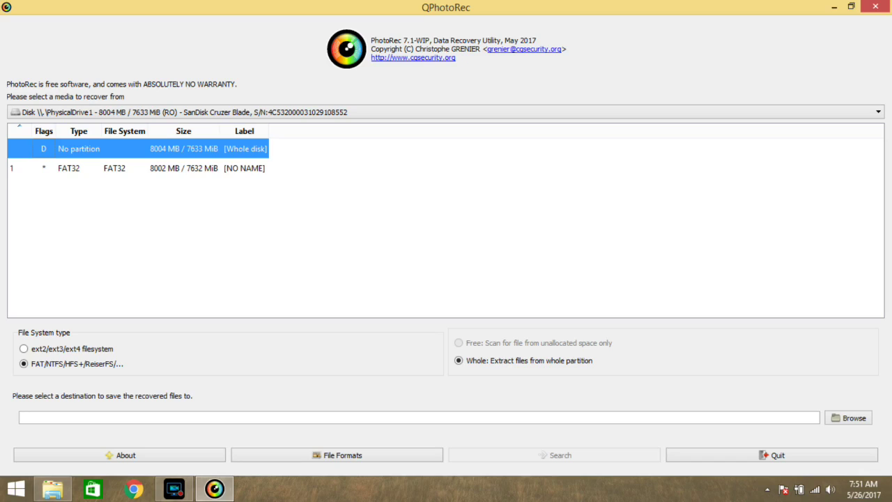
left_click(68, 168)
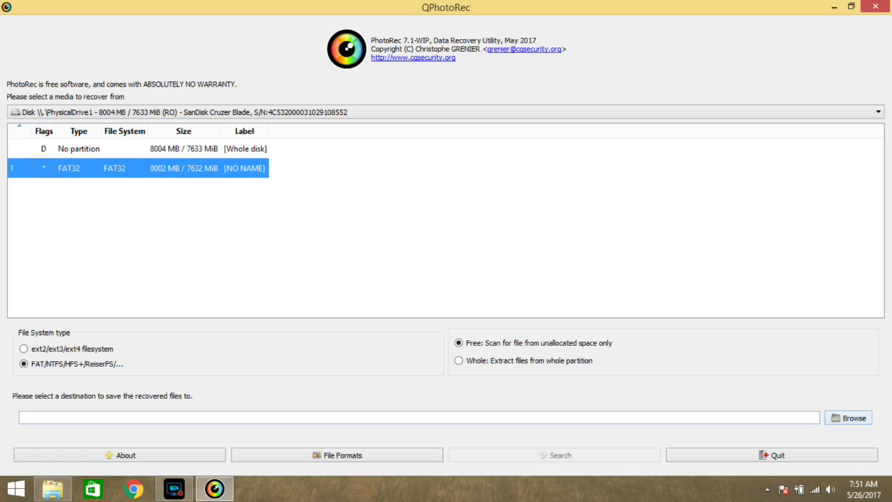
left_click(848, 417)
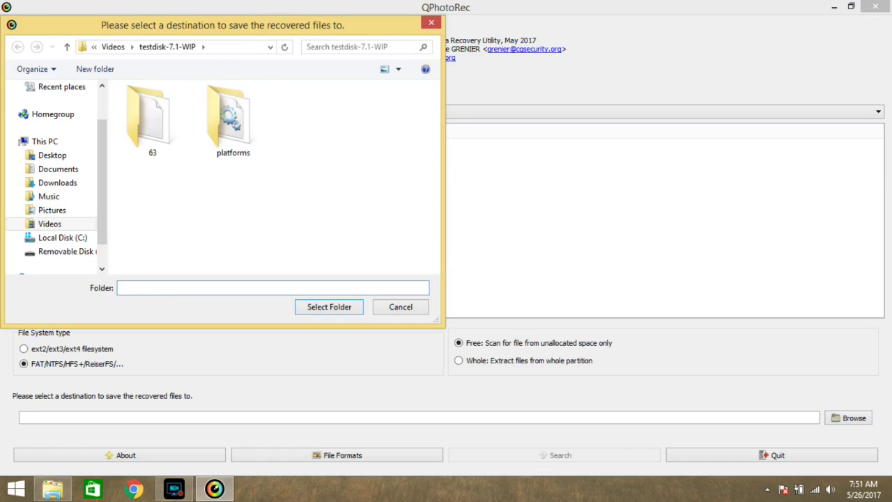
key("Return")
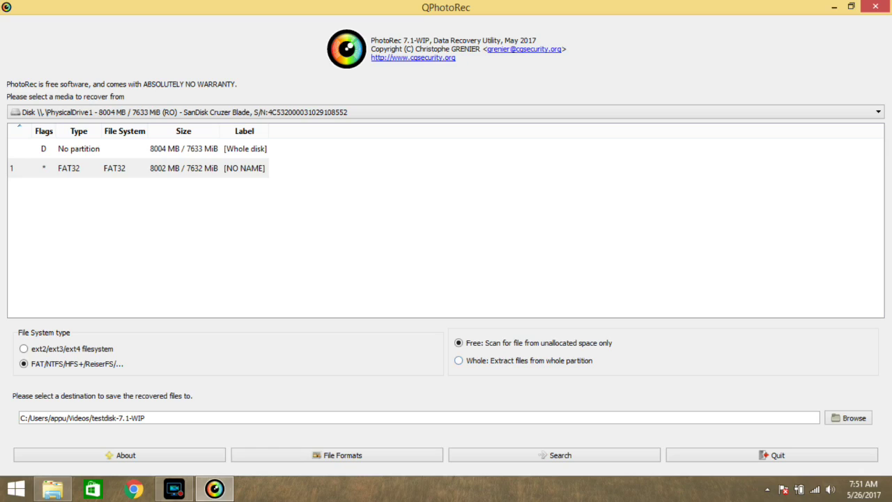
Step: Compare the scan options for the whole-disk entry and the FAT32 partition, ending with FAT32 selected
left_click(79, 148)
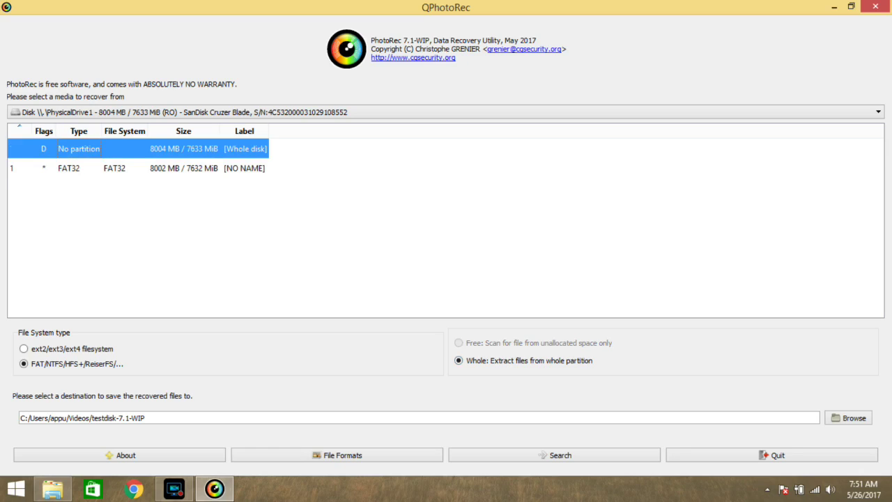
left_click(68, 168)
left_click(78, 149)
left_click(68, 168)
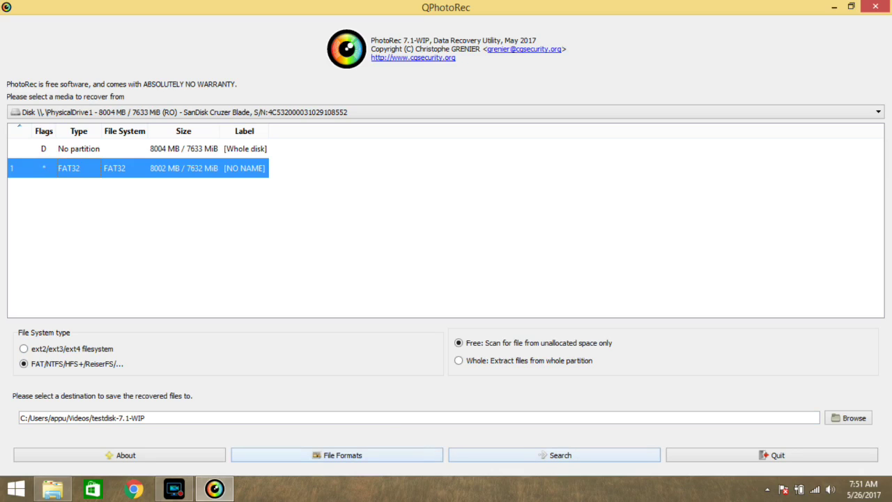
Step: Review the list of recoverable file formats in an enlarged File Formats window, including the jpg, mov and mp3 entries, and accept it
left_click(336, 454)
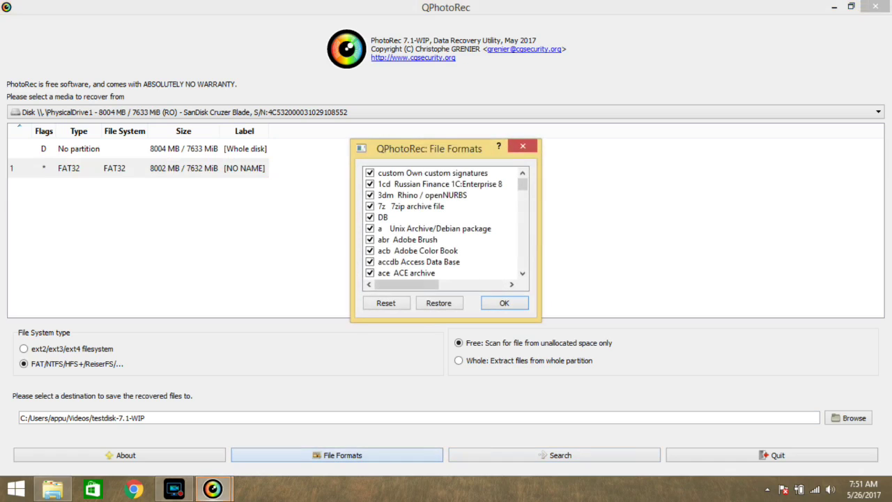
scroll(443, 222, "down", 20)
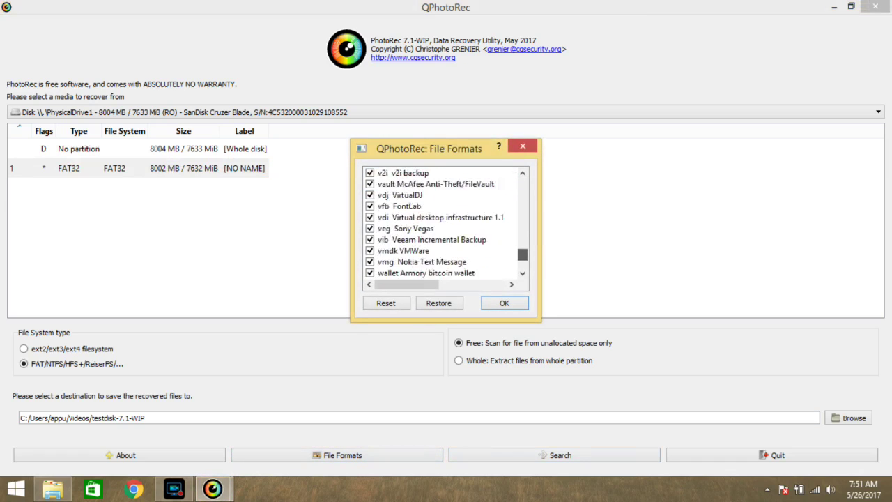
scroll(443, 223, "up", 20)
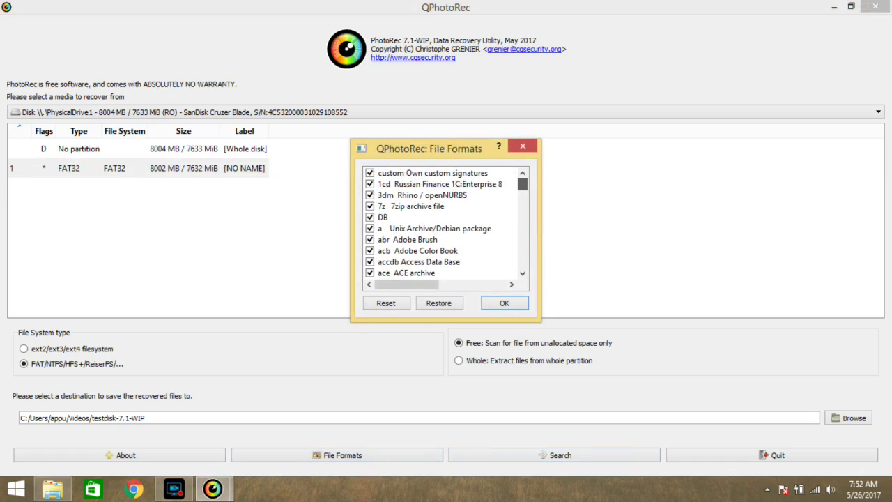
left_click(432, 173)
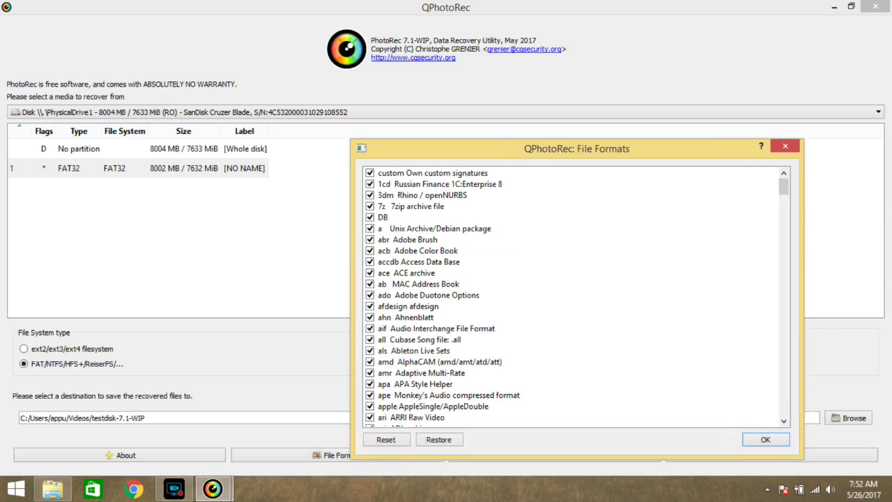
left_click_drag(581, 148, 379, 43)
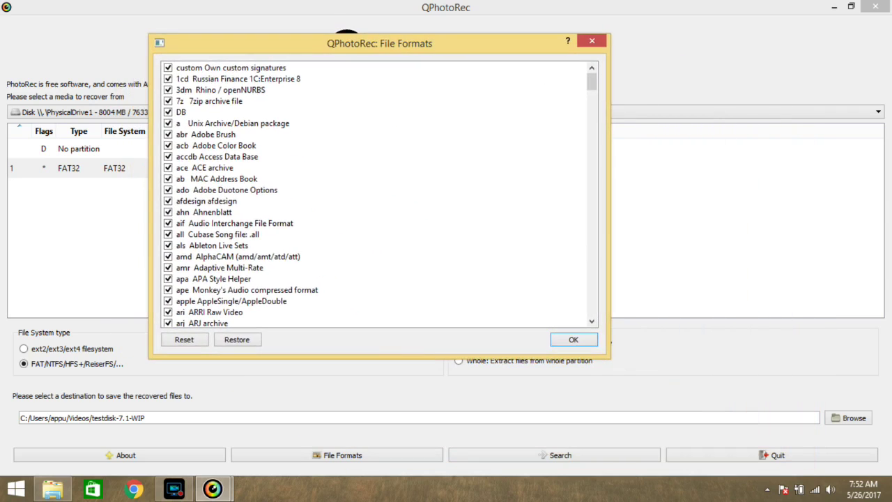
scroll(377, 90, "down", 20)
scroll(377, 94, "down", 20)
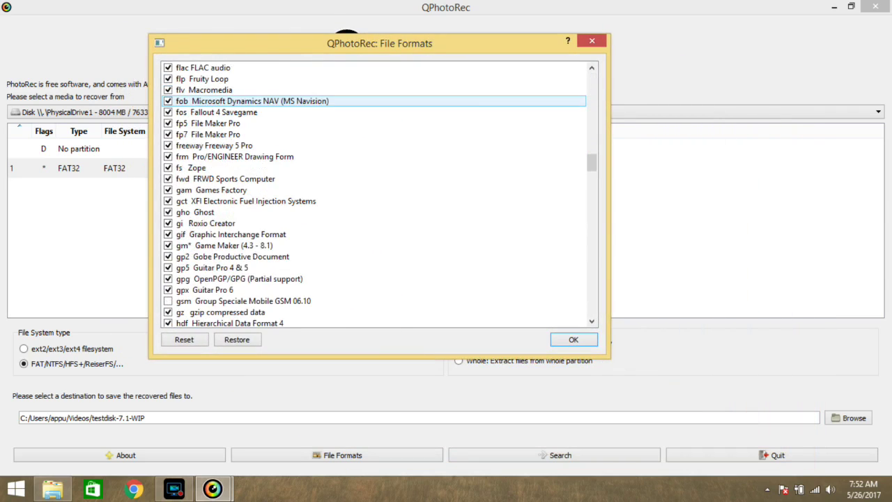
scroll(376, 112, "up", 5)
scroll(376, 112, "up", 2)
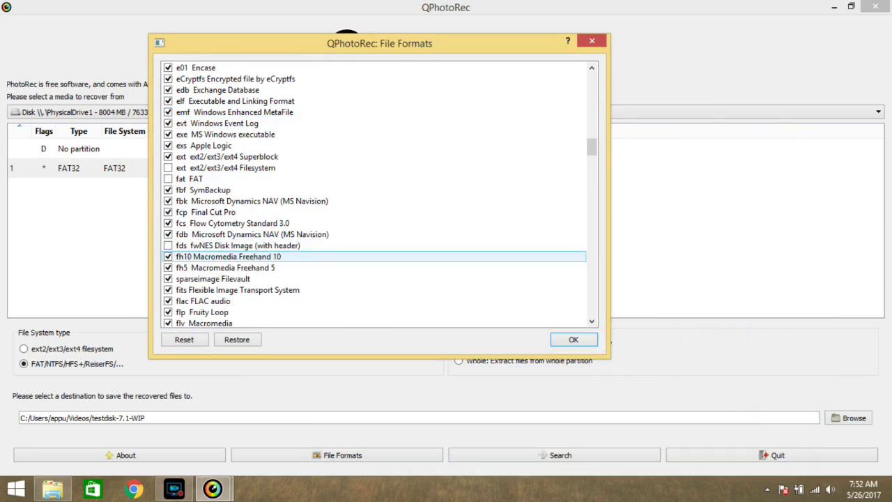
scroll(376, 179, "down", 20)
scroll(376, 179, "down", 11)
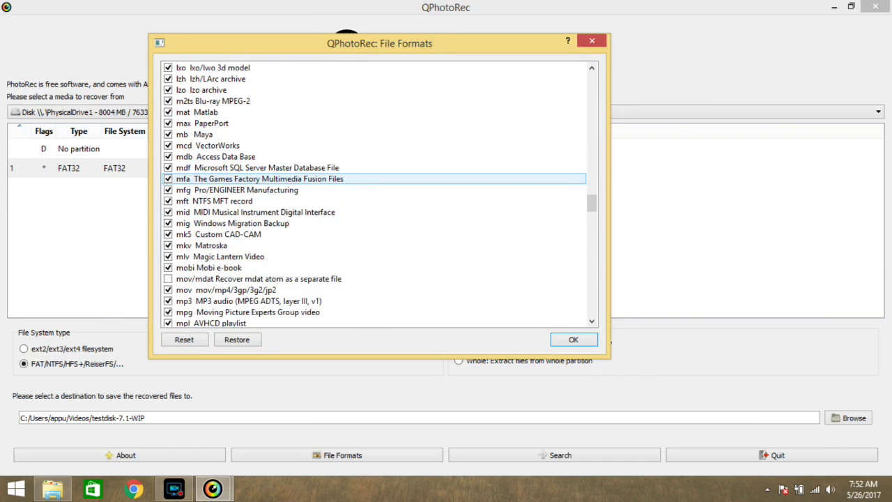
scroll(376, 179, "up", 2)
scroll(376, 179, "up", 10)
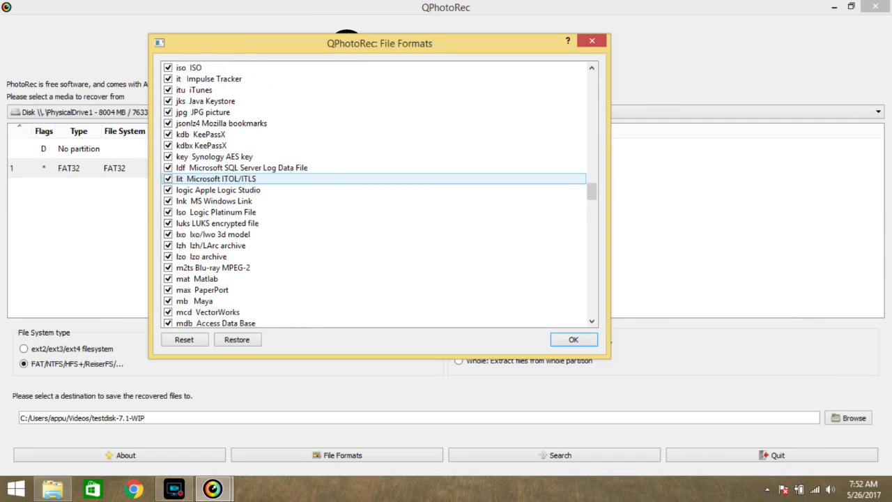
scroll(376, 179, "up", 8)
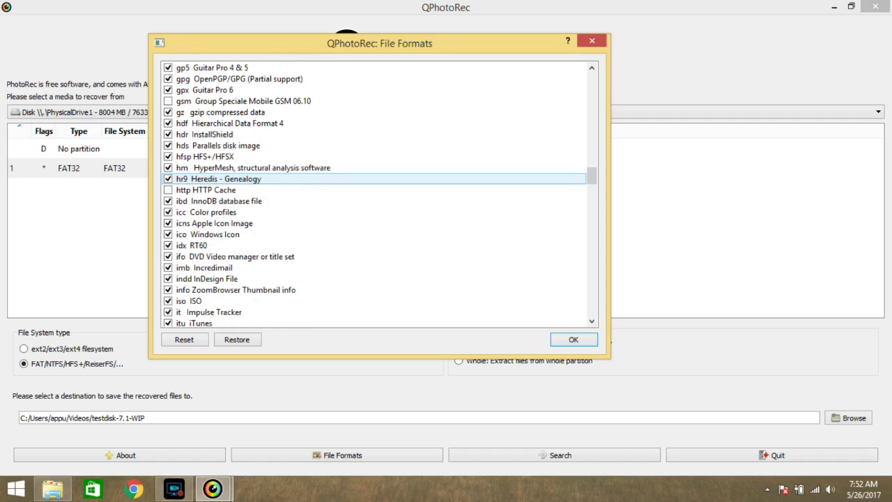
scroll(376, 153, "up", 12)
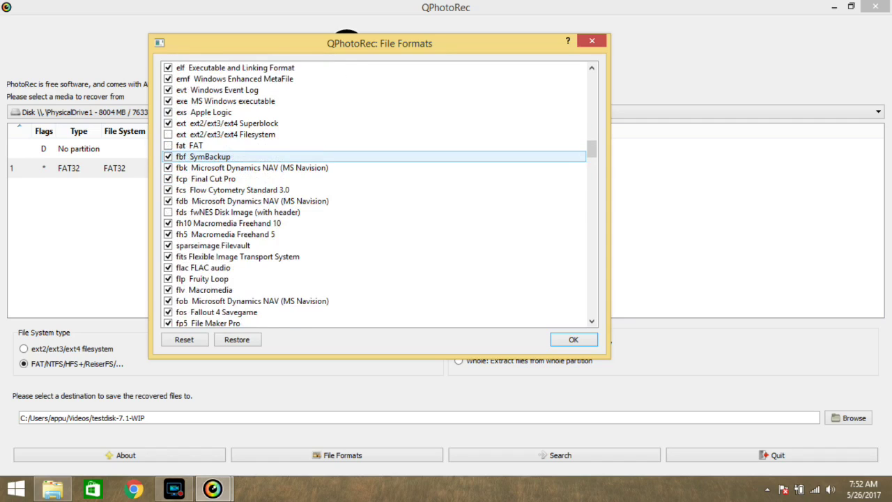
scroll(376, 153, "down", 10)
scroll(376, 156, "down", 20)
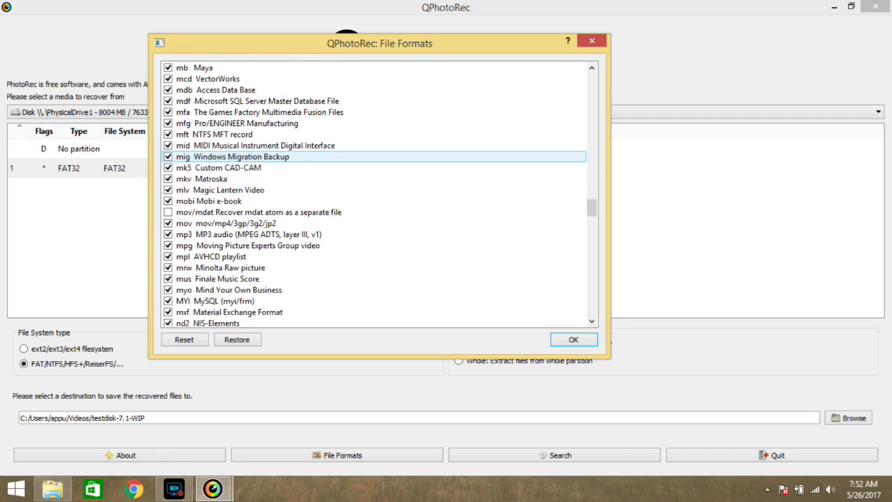
scroll(376, 153, "down", 5)
scroll(376, 148, "up", 20)
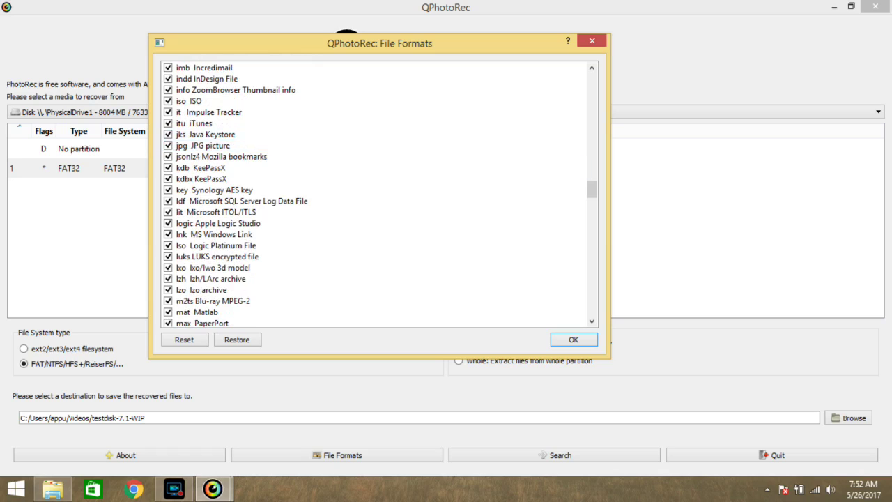
key("Return")
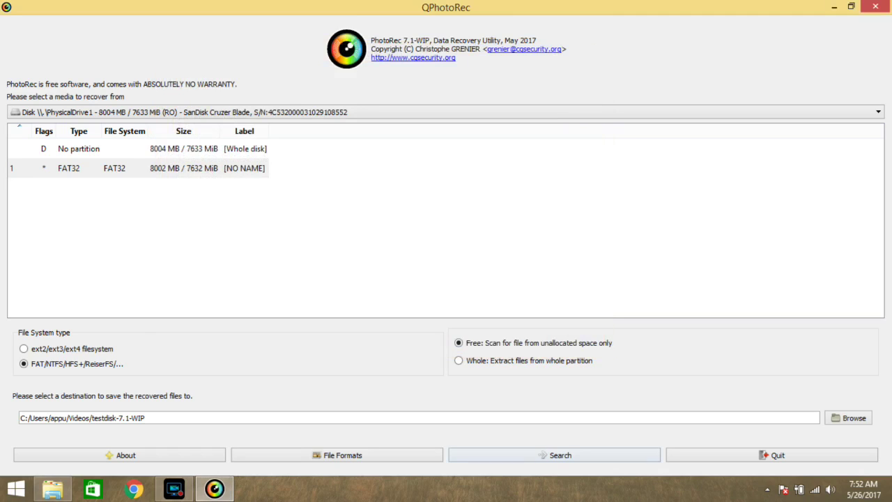
Step: Start the search for deleted files in the FAT32 partition's unallocated space and switch to File Explorer
key("Return")
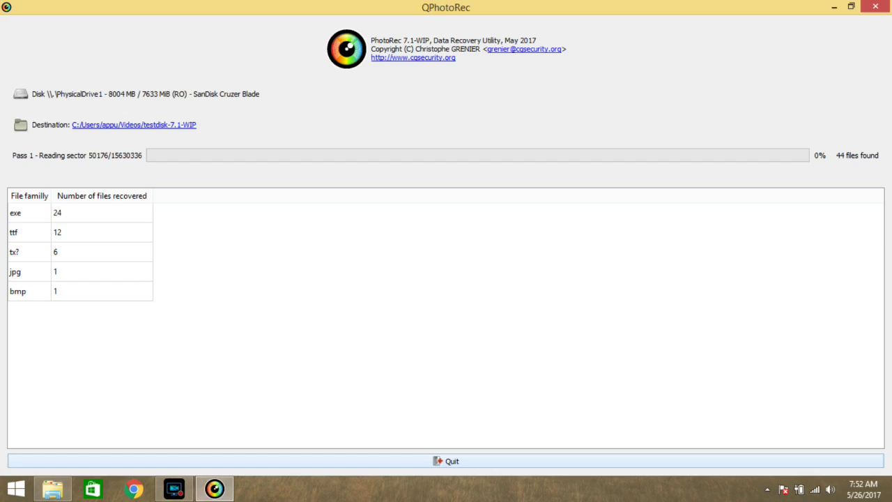
left_click(52, 488)
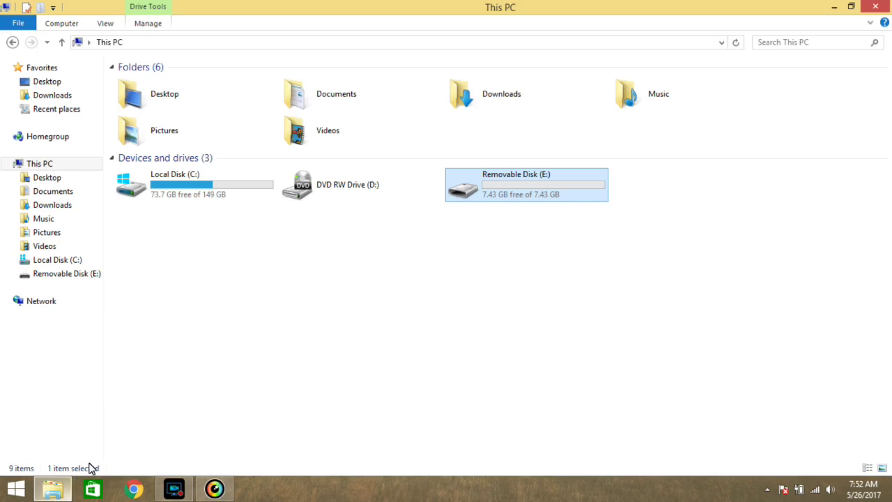
Step: Open the recup_dir.1 recovery folder inside testdisk-7.1-WIP in the Videos folder
left_click(277, 321)
double_click(289, 134)
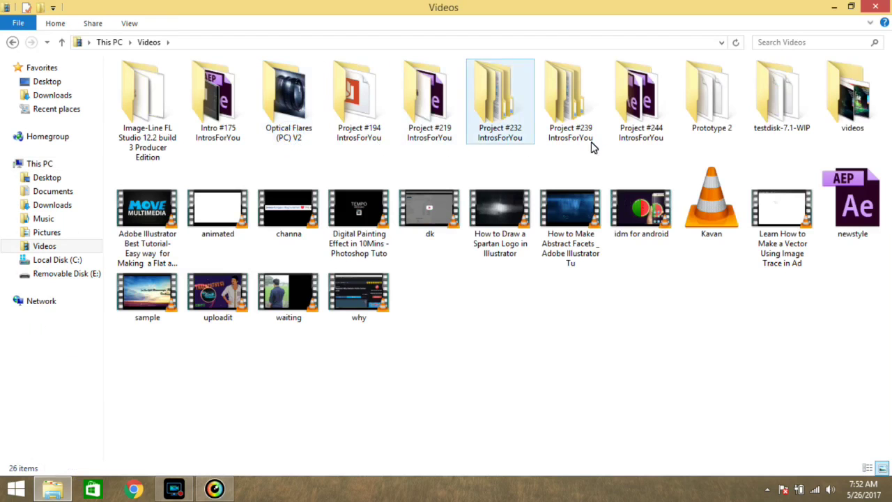
double_click(776, 114)
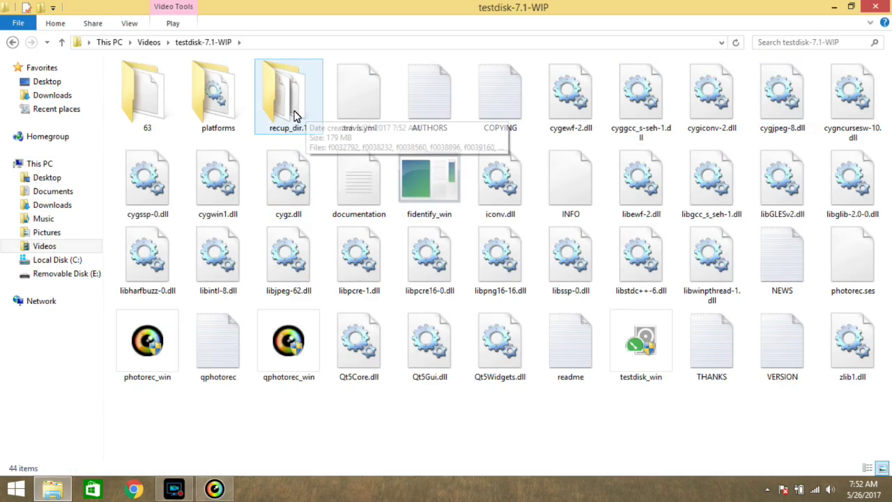
double_click(295, 116)
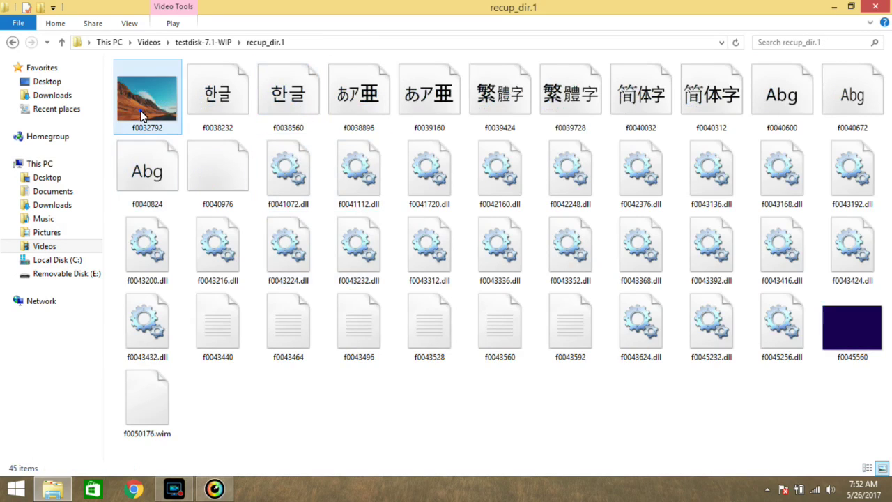
Step: View the recovered image f0032792 at full size, close the viewer and look over the other files in recup_dir.1
left_click(142, 115)
double_click(141, 115)
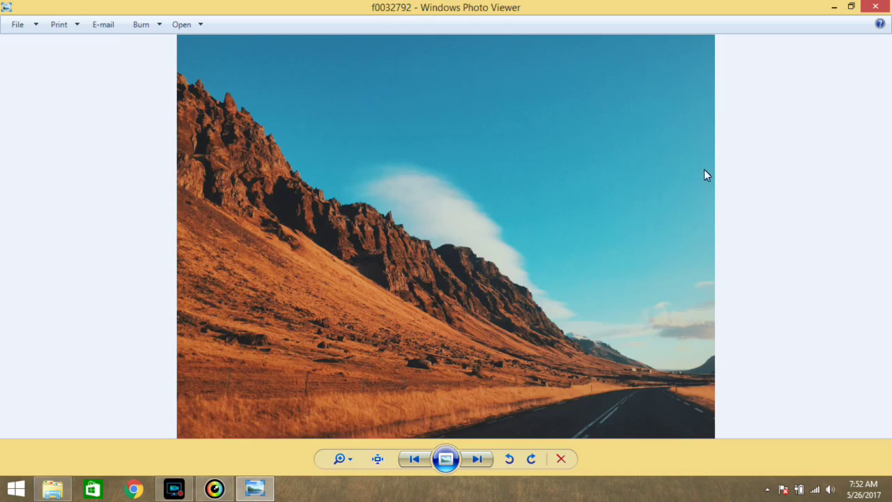
left_click(875, 7)
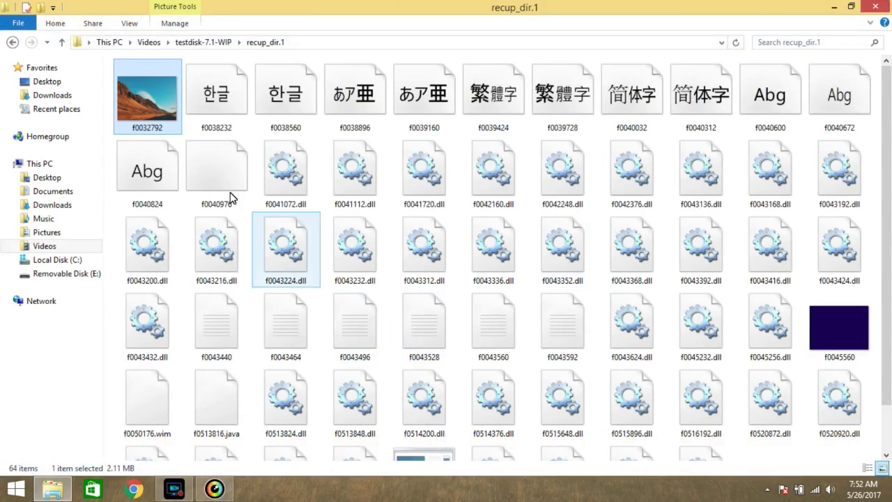
scroll(870, 293, "down", 3)
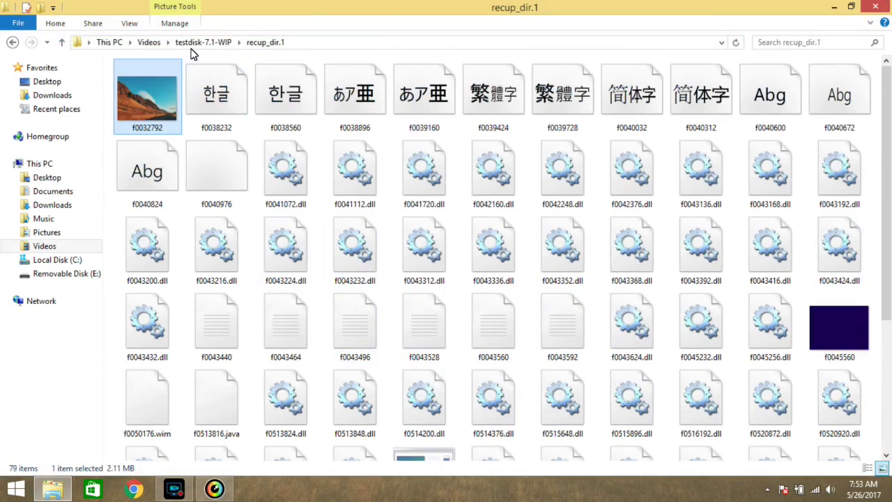
Step: Close QPhotoRec and browse the complete set of recovered files in the recup_dir.1 folder
left_click(52, 487)
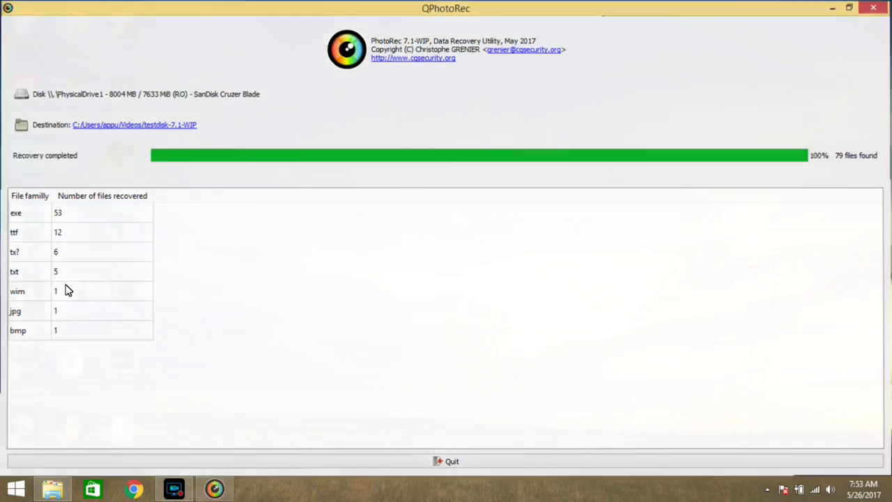
key("alt+F4")
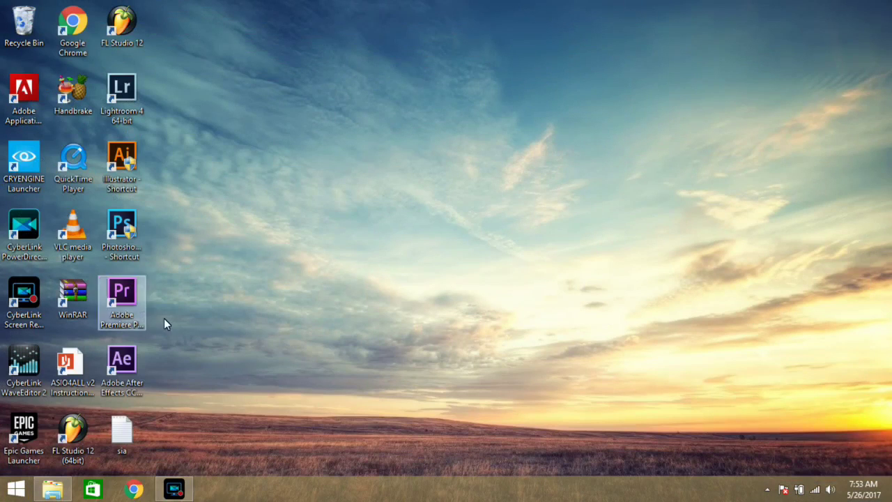
left_click(55, 492)
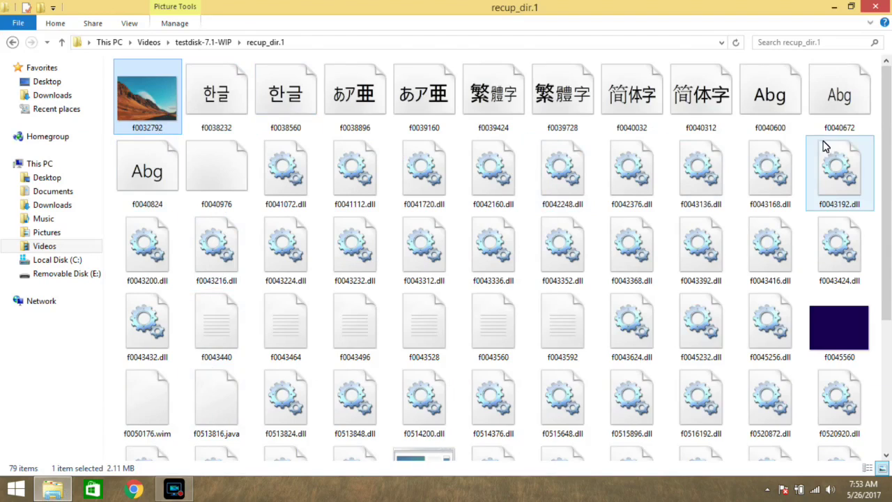
scroll(819, 167, "down", 3)
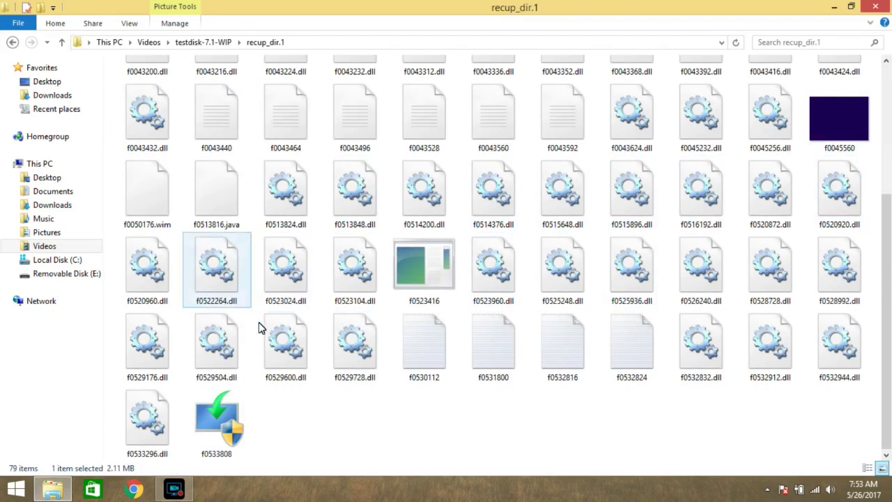
scroll(265, 426, "up", 3)
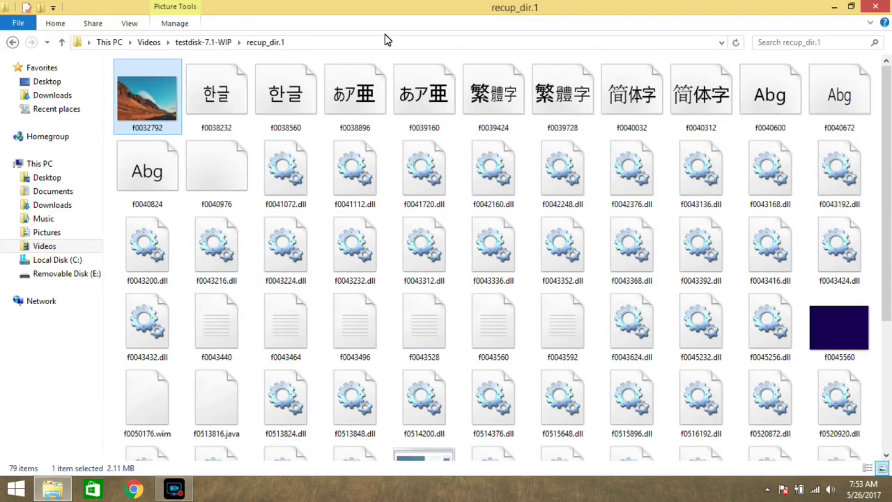
Step: Permanently delete the recup_dir.1 folder from testdisk-7.1-WIP in the Videos folder
left_click(204, 42)
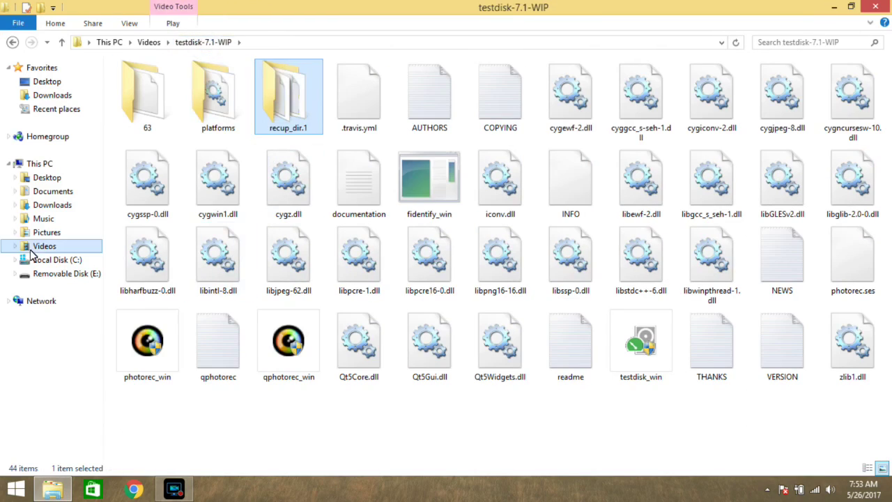
left_click(55, 162)
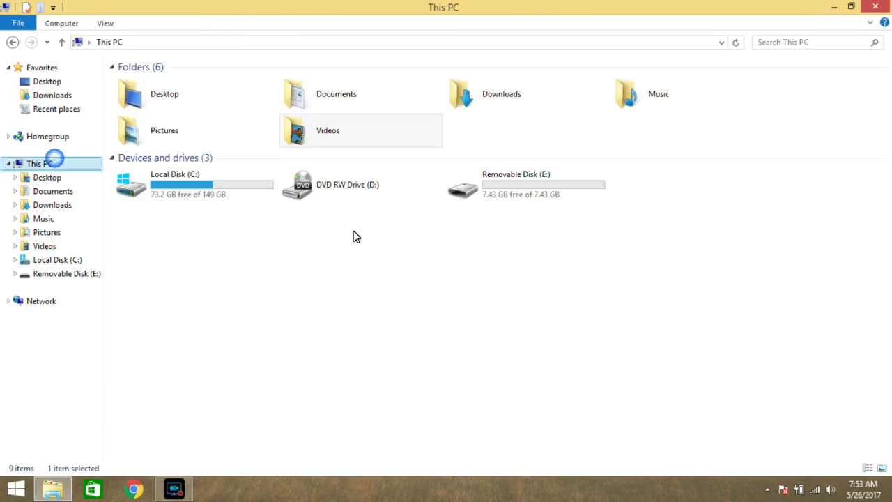
double_click(345, 140)
left_click(344, 140)
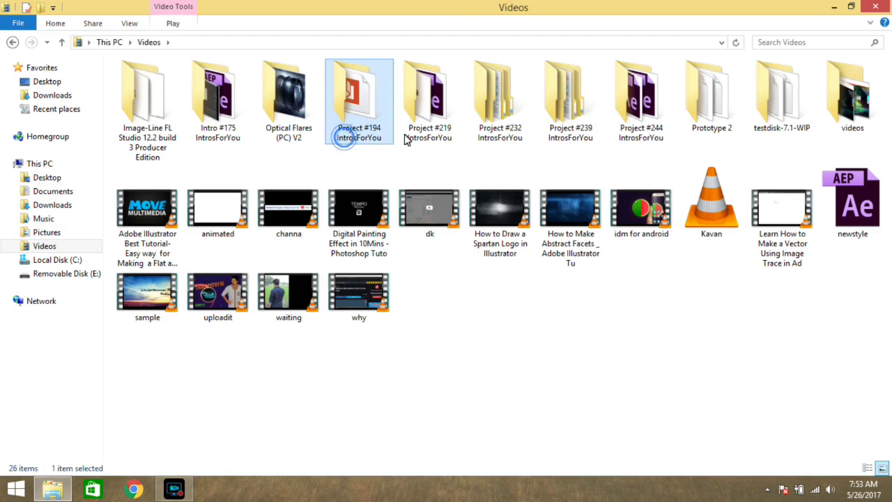
double_click(760, 115)
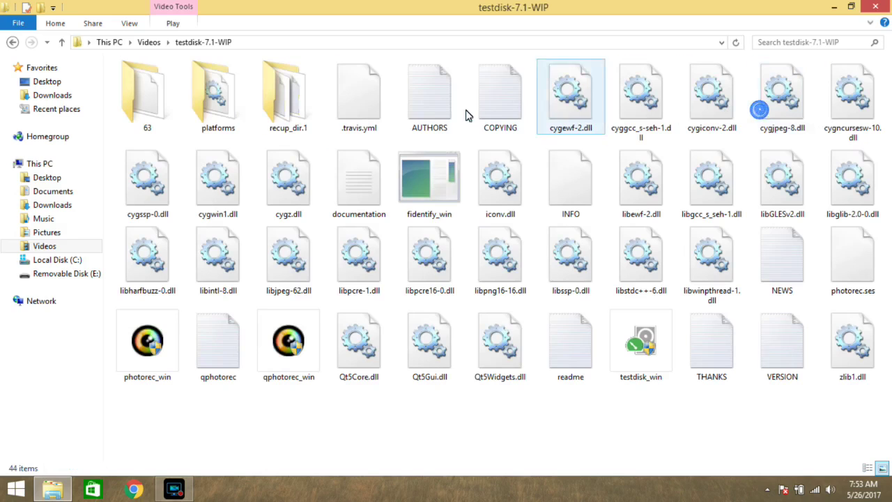
left_click(289, 117)
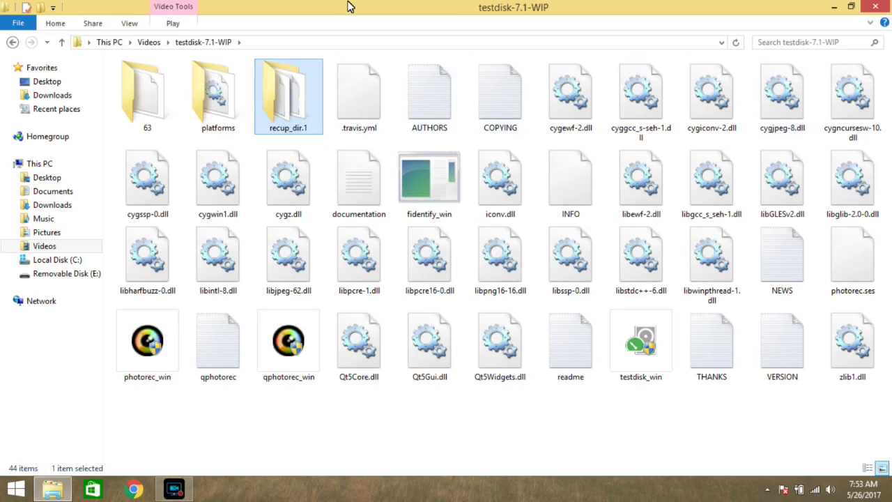
key("shift+Delete")
key("Escape")
right_click(266, 410)
left_click(324, 246)
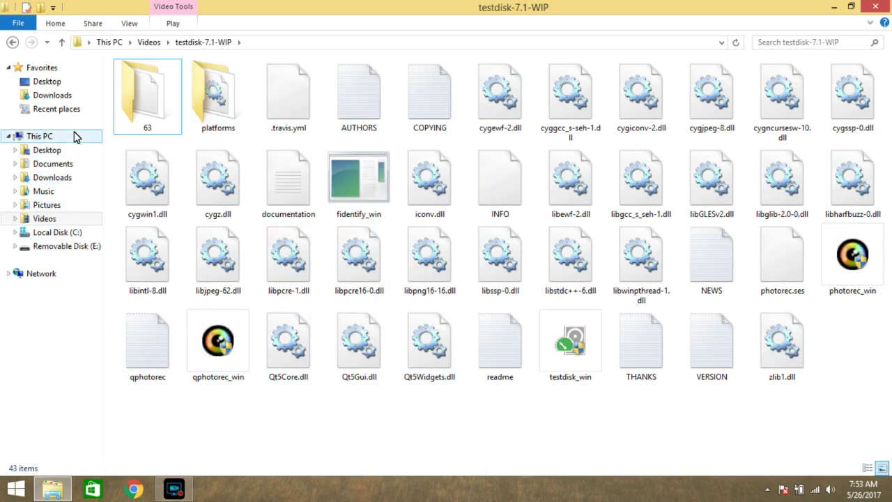
Step: Check the contents of Removable Disk (E:) and return to This PC
left_click(74, 137)
left_click(330, 273)
double_click(554, 191)
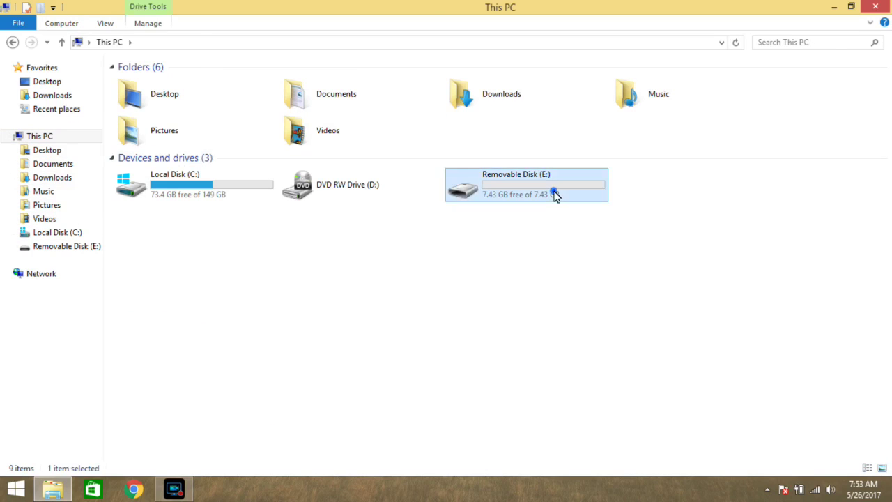
left_click(11, 43)
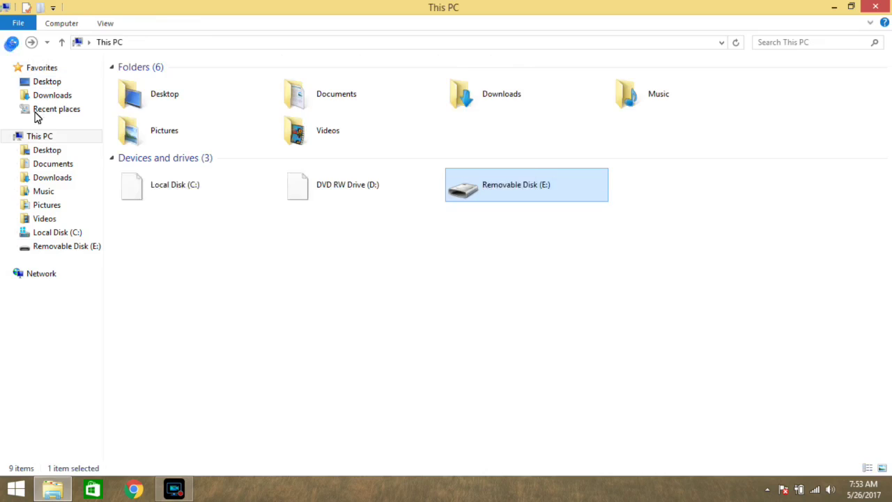
Step: Copy the Audio Spectrum Reaction After Effects video from the videos subfolder of Videos to Removable Disk (E:)
left_click(43, 219)
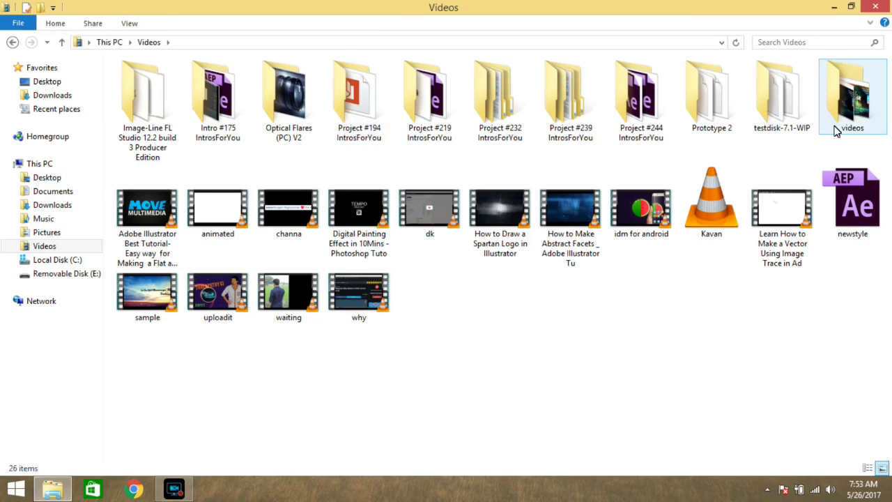
double_click(851, 97)
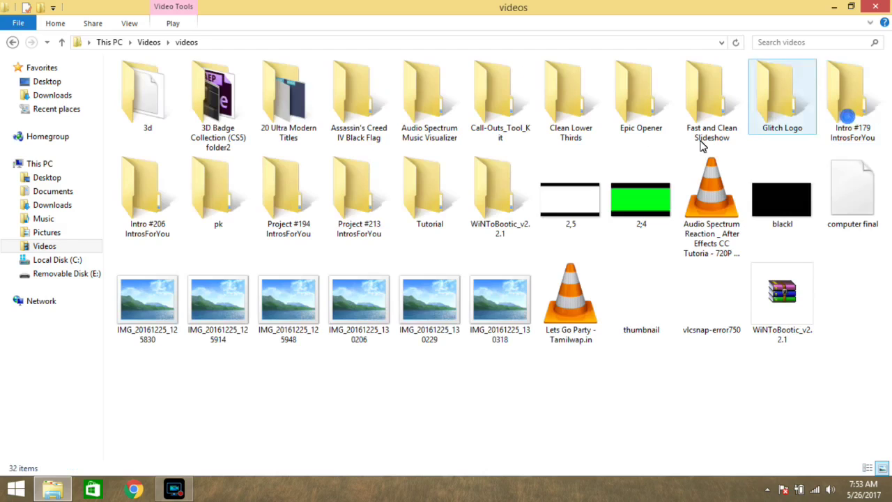
right_click(702, 203)
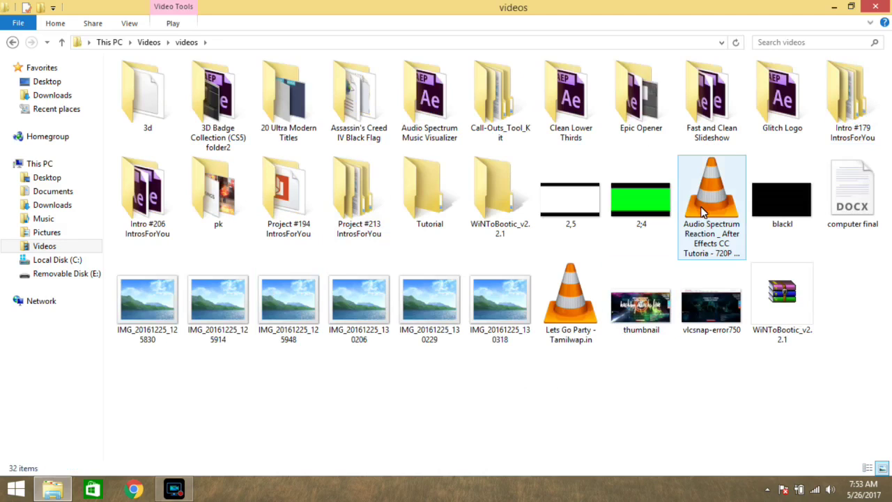
left_click(622, 384)
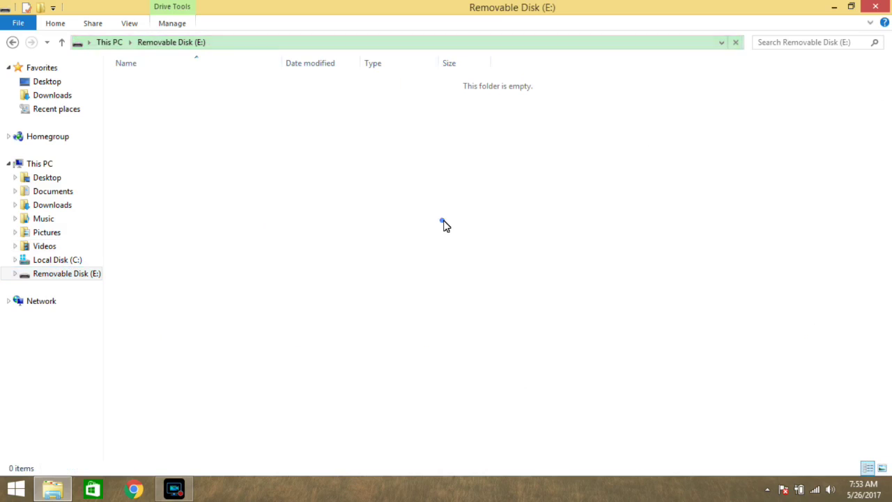
right_click(443, 221)
left_click(480, 305)
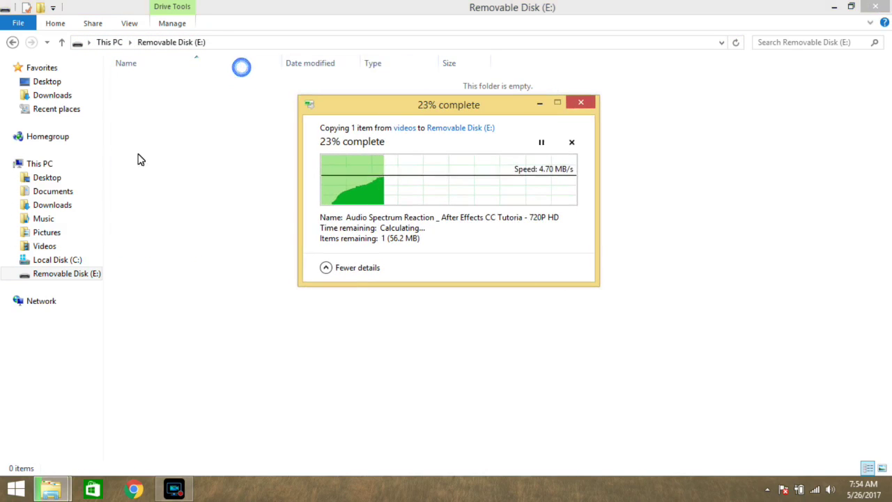
Step: Copy the Sia Cheap Thrills file from the Music folder to Removable Disk (E:)
left_click(70, 218)
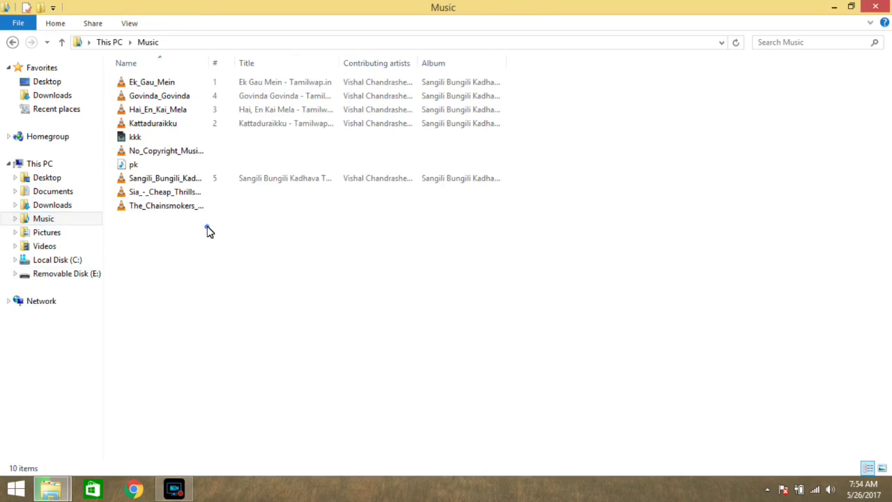
left_click(178, 196)
right_click(179, 196)
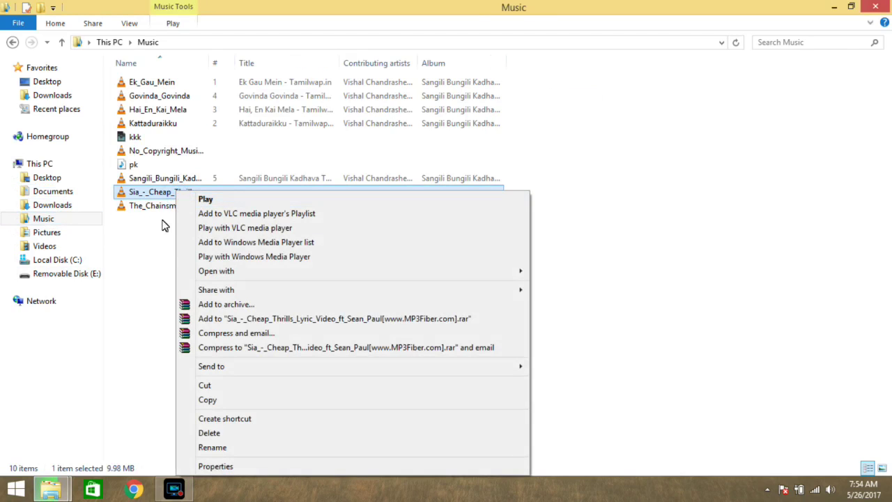
left_click(213, 400)
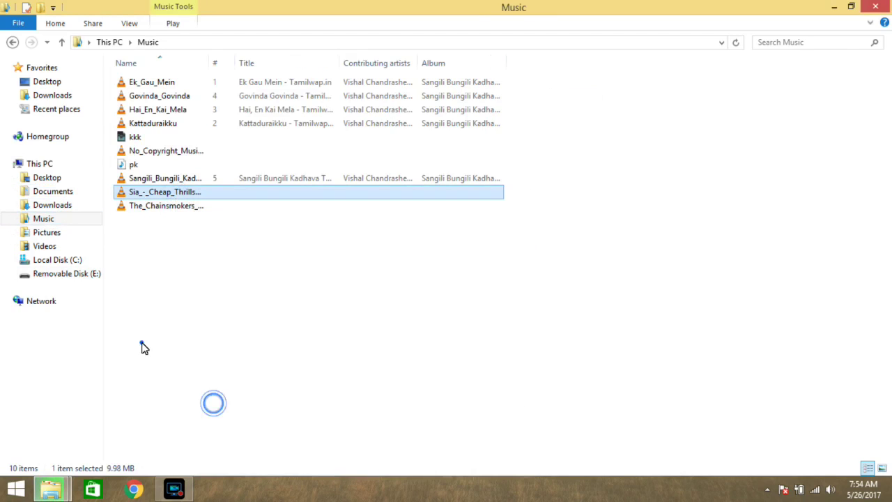
left_click(65, 273)
right_click(362, 249)
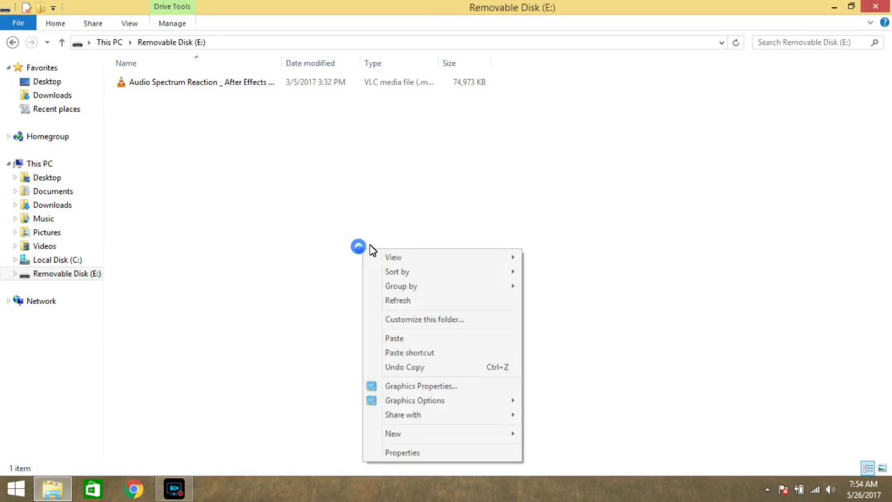
left_click(407, 339)
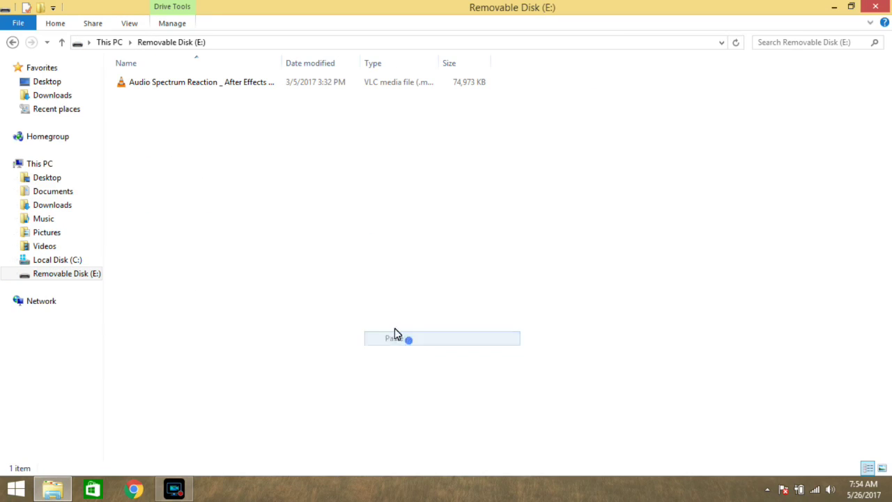
Step: Copy the field_dawn_sky_beautiful_scenery_87654_2560x1600 image from Pictures to Removable Disk (E:)
left_click(59, 232)
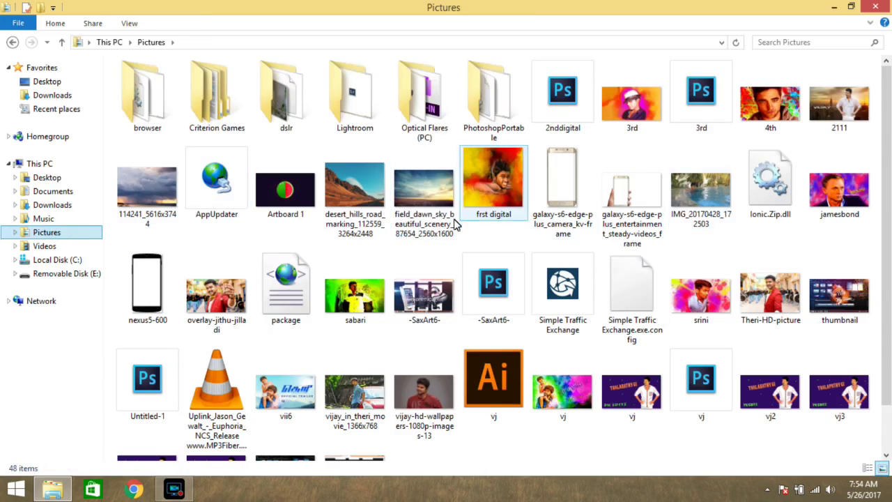
right_click(432, 222)
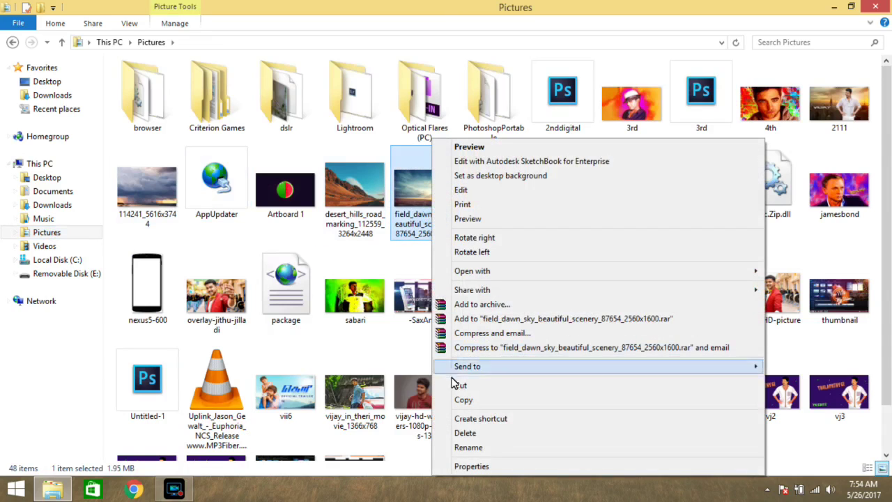
left_click(461, 400)
left_click(69, 274)
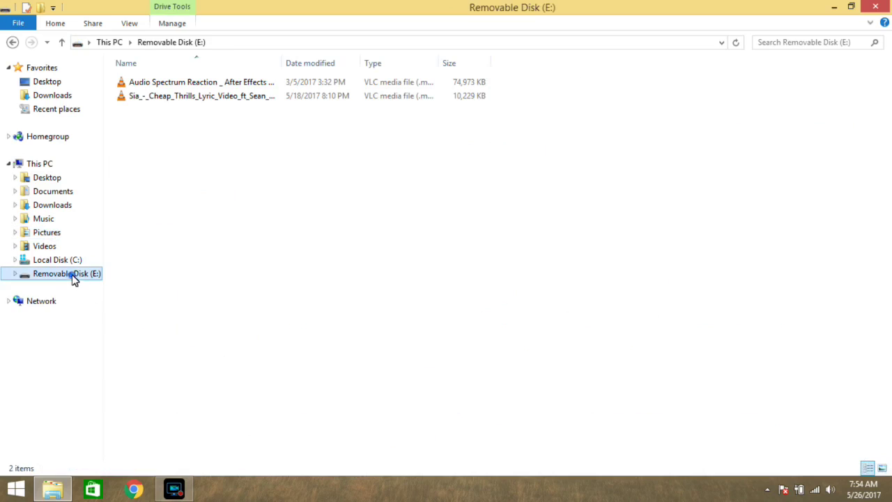
right_click(342, 249)
left_click(374, 339)
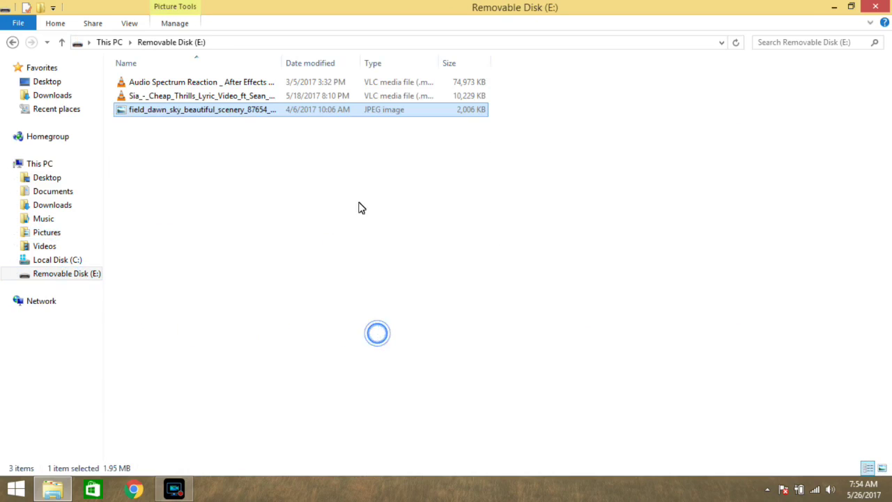
Step: Play the Audio Spectrum Reaction video from Removable Disk (E:) to check the copy
left_click_drag(263, 216, 255, 51)
left_click(293, 234)
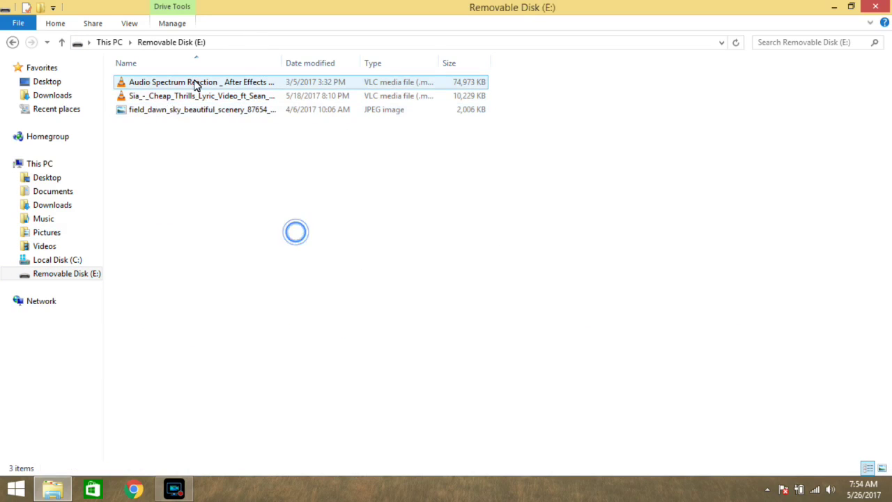
double_click(195, 83)
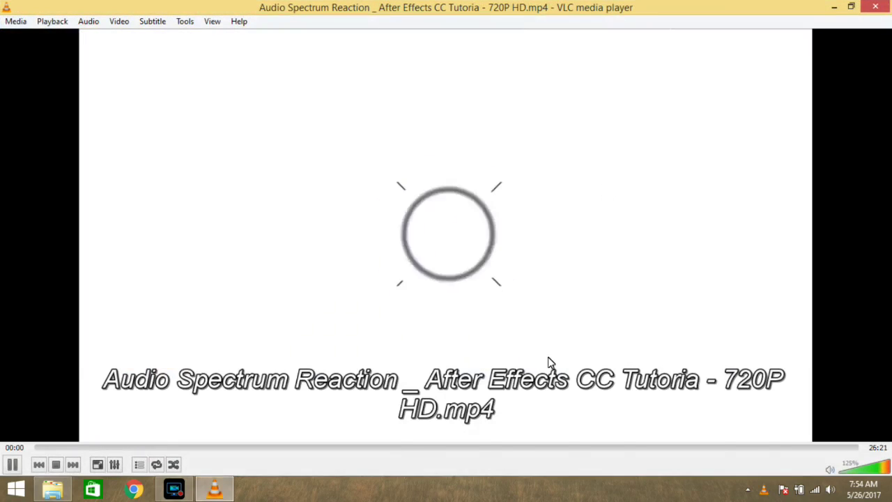
Step: Reopen the Audio Spectrum Reaction video from Removable Disk (E:), skip past its middle and close the player
key("alt+F4")
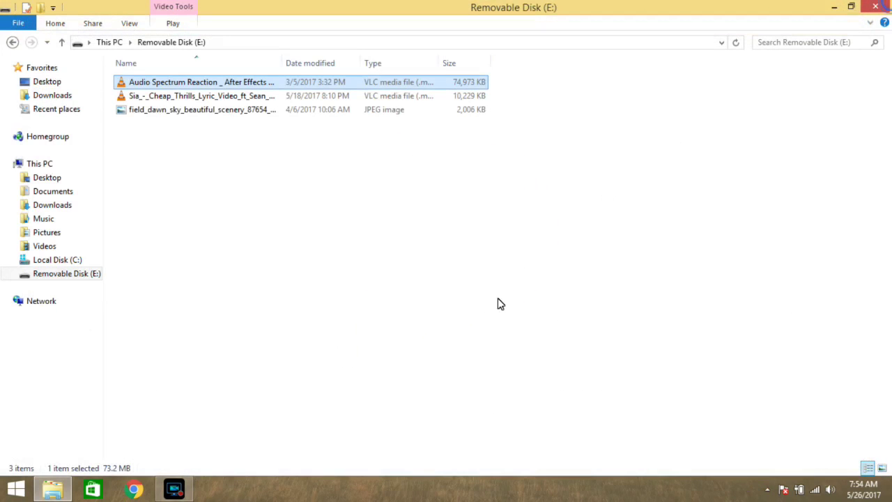
double_click(223, 80)
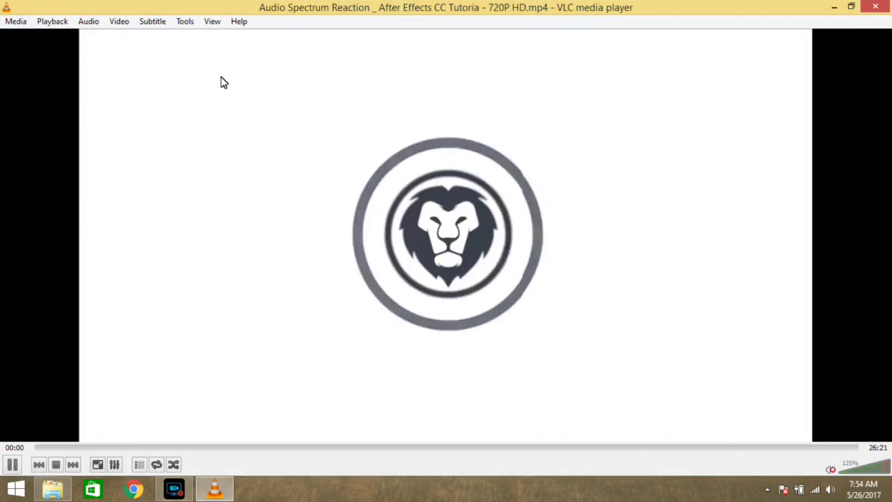
left_click_drag(111, 447, 543, 450)
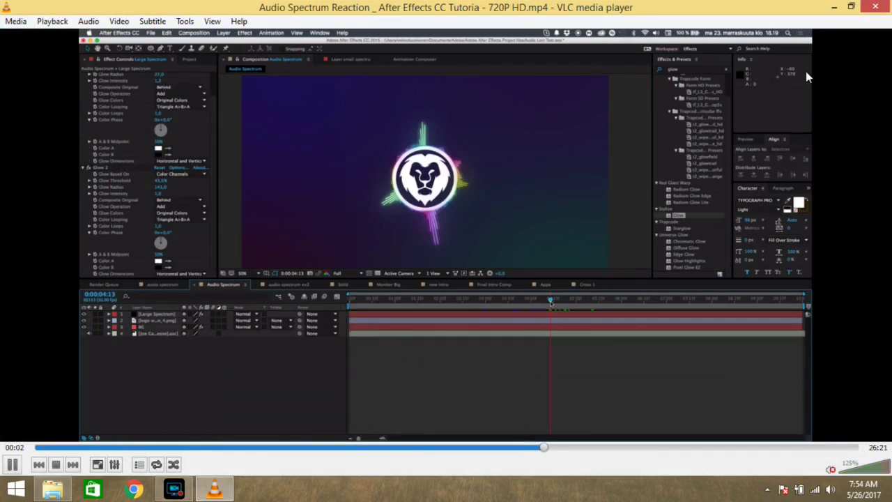
left_click(876, 7)
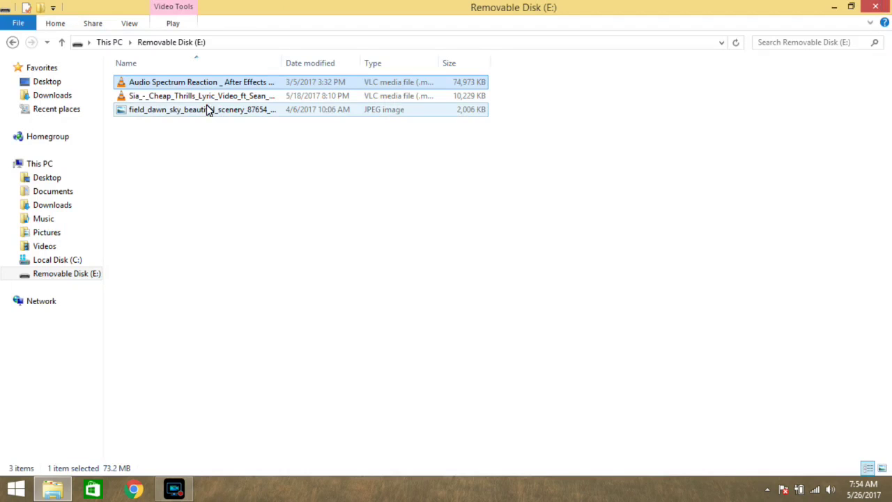
Step: Open the Sia Cheap Thrills song and the field_dawn_sky_beautiful_scenery image to check both copies, closing each viewer
left_click(203, 98)
double_click(203, 99)
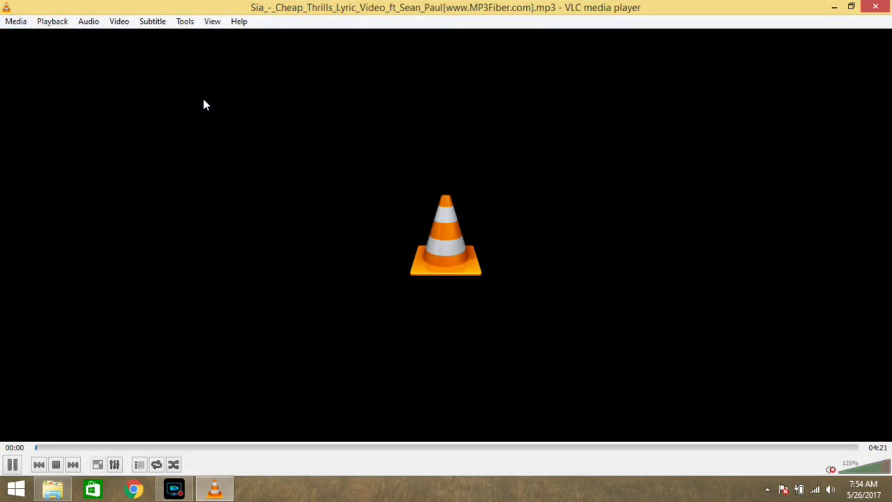
left_click(889, 6)
double_click(177, 113)
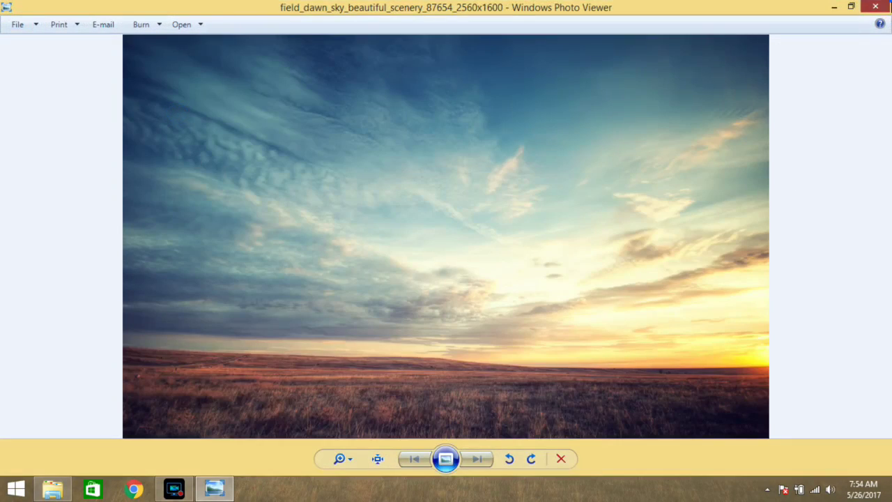
left_click(875, 6)
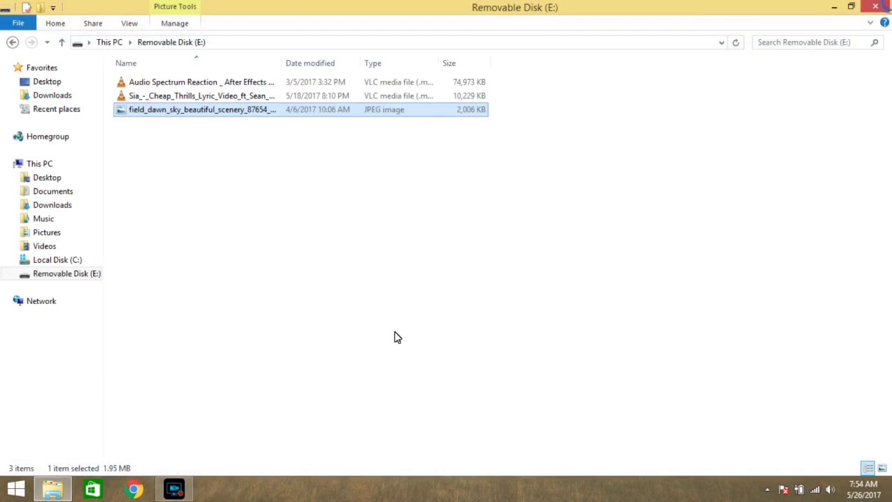
Step: Quick-format Removable Disk (E:) as FAT32 with 4096-byte allocation units, and open the drive to check its contents
left_click(56, 167)
right_click(500, 185)
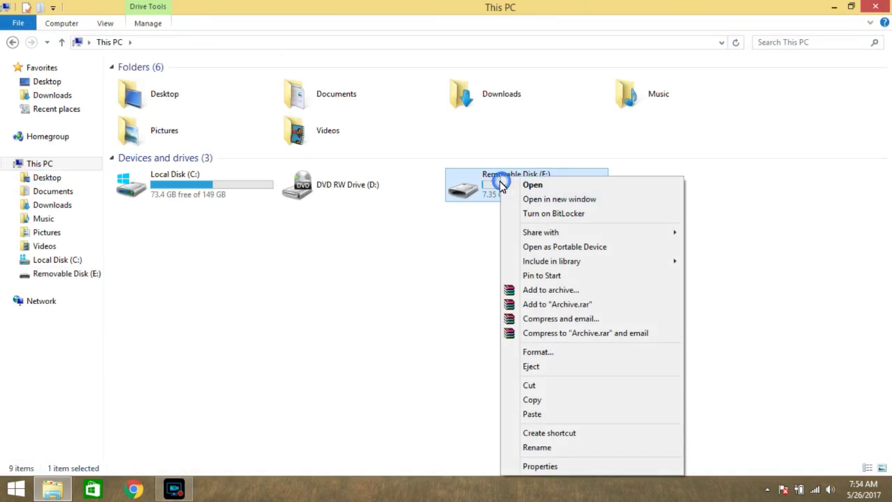
left_click(543, 354)
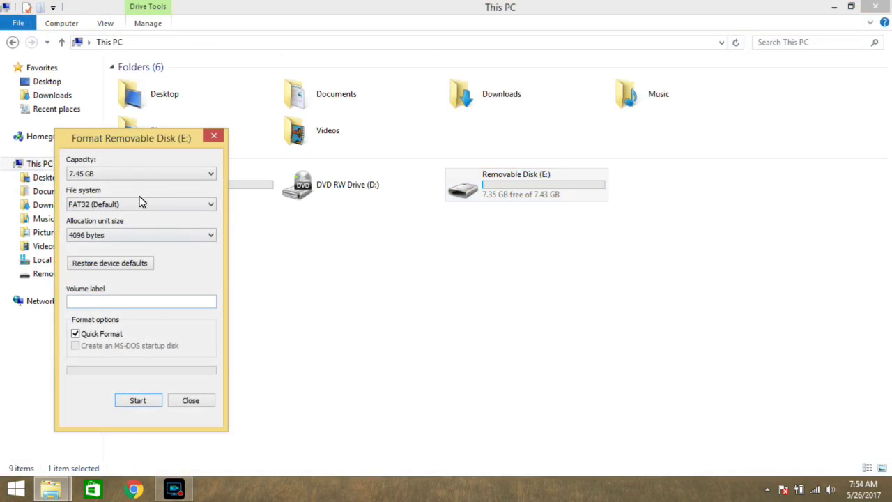
left_click_drag(131, 150, 495, 130)
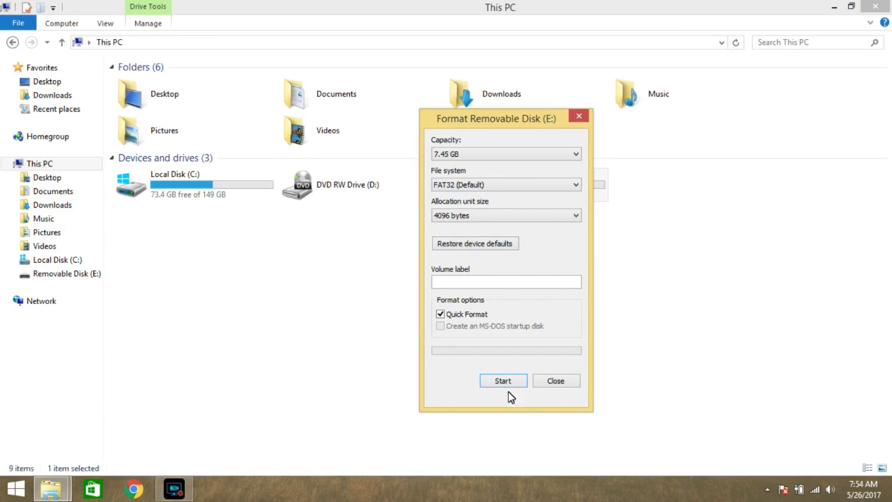
left_click(504, 386)
left_click(478, 247)
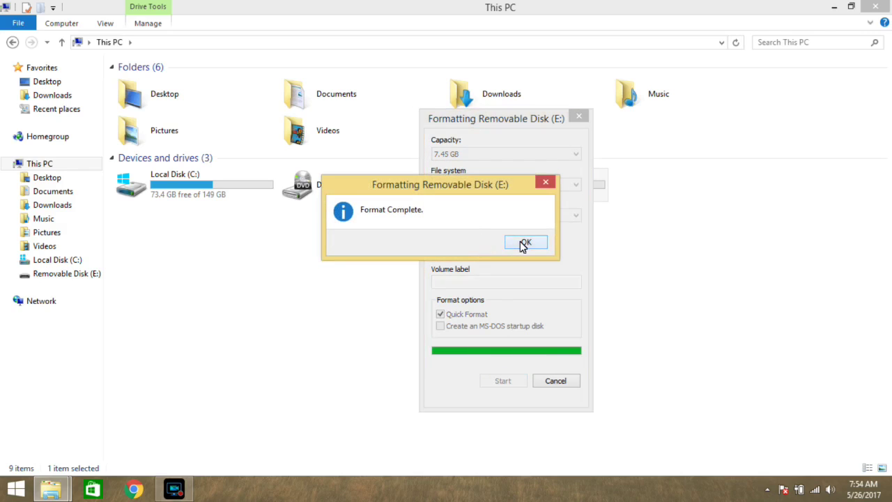
left_click(523, 244)
left_click(562, 382)
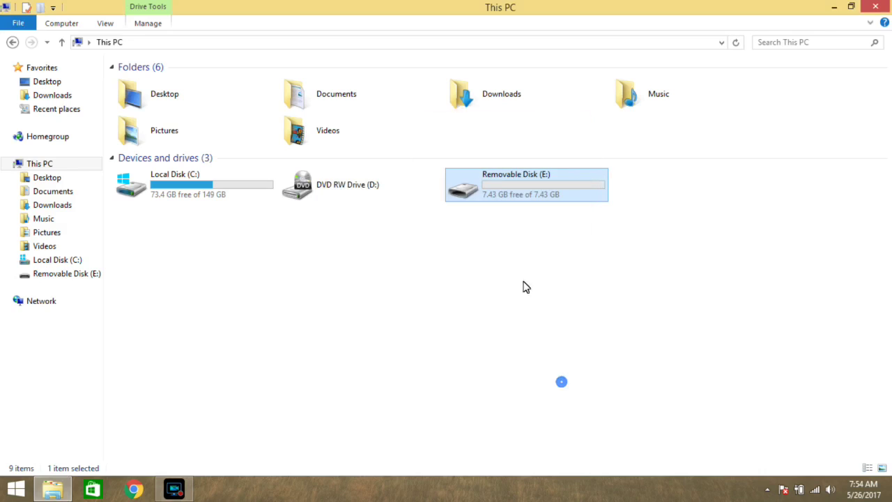
double_click(494, 184)
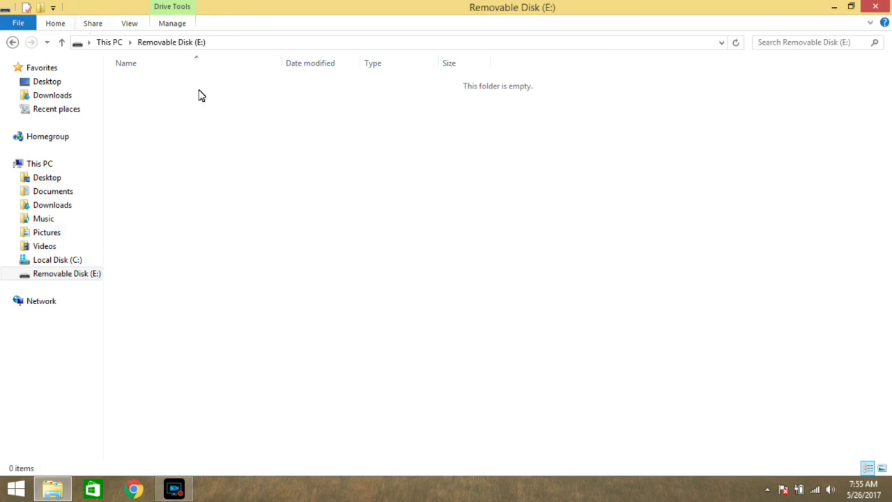
left_click(12, 41)
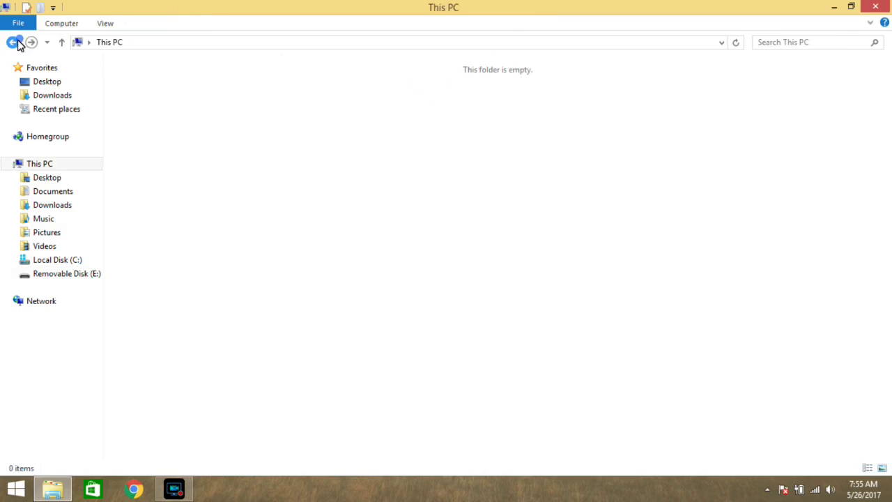
Step: Launch qphotorec_win from the testdisk-7.1-WIP folder in Videos
double_click(328, 139)
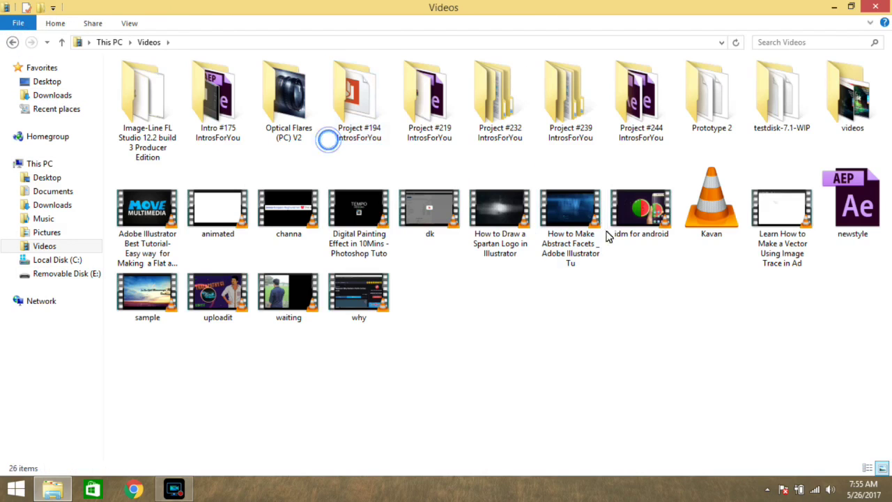
double_click(766, 117)
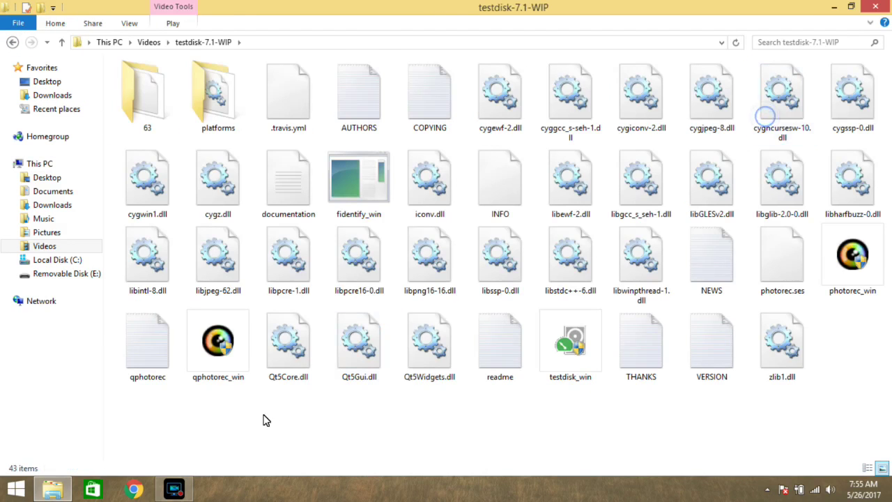
double_click(224, 384)
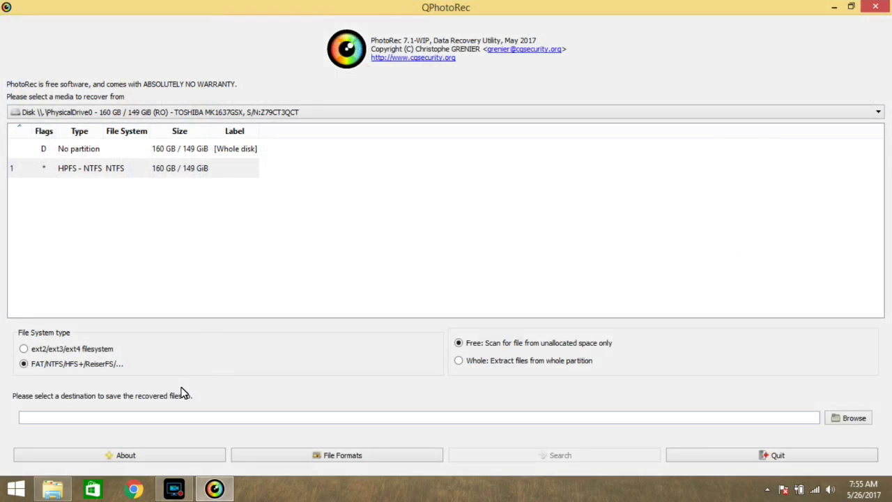
Step: Choose the 8004 MB SanDisk Cruzer Blade as the recovery media and select its FAT32 partition
key("alt+Down")
key("Down")
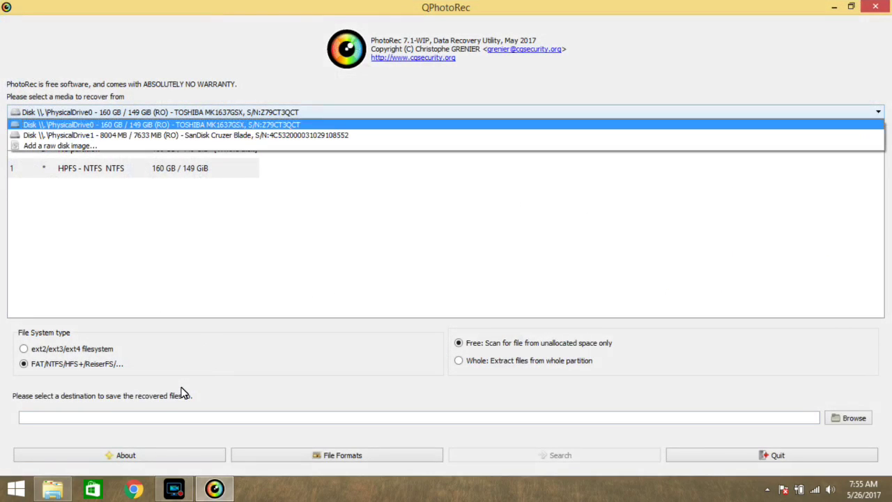
key("Return")
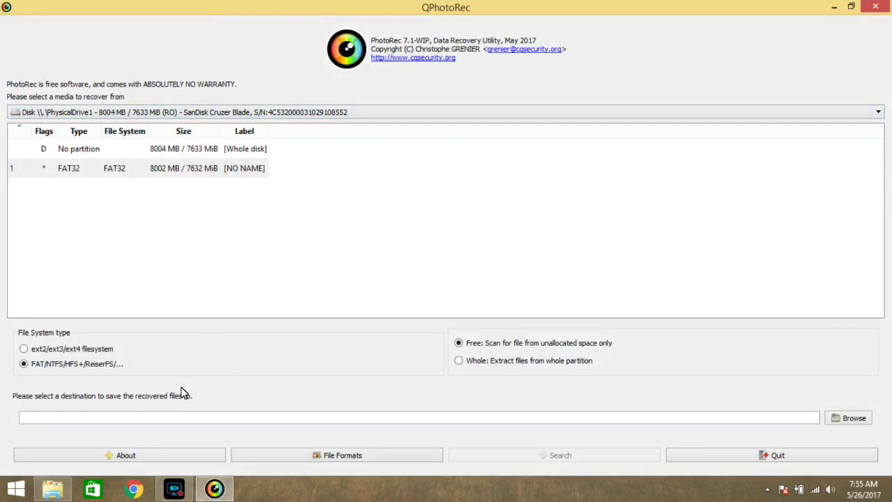
key("Tab")
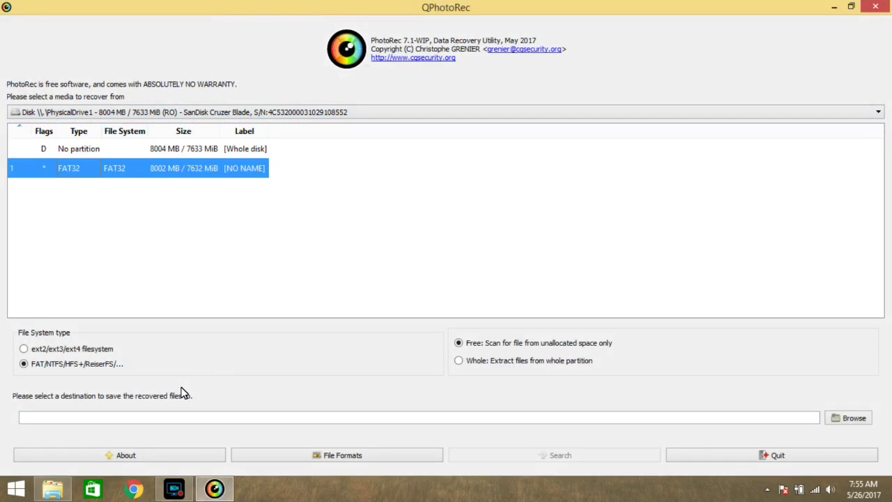
Step: Set the destination for the recovered files to the testdisk-7.1-WIP folder in Videos
key("Tab")
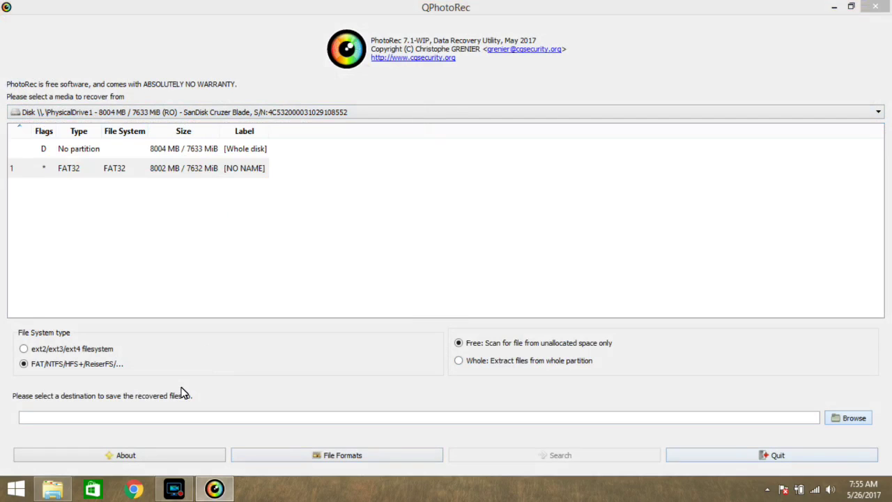
key("Return")
key("Return")
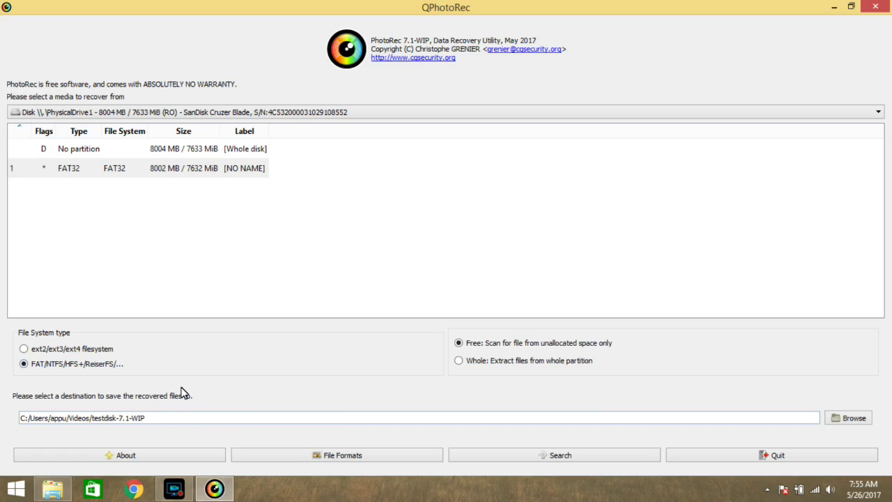
Step: Disable the first few recovery file formats one by one, starting with custom signatures, 1cd and 3dm
key("Return")
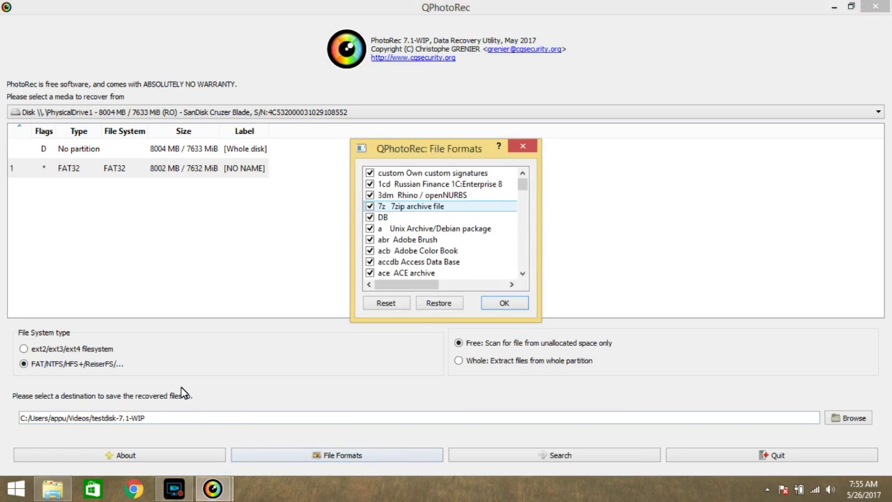
key("space")
key("Down")
key("space")
key("Down")
key("space")
key("Down")
key("space")
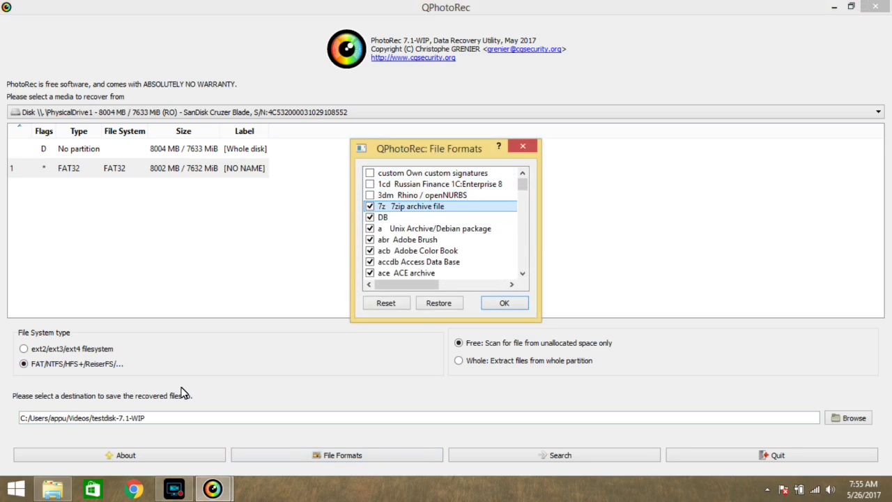
key("Down")
key("space")
key("Down")
key("Down")
key("space")
key("Down")
key("Return")
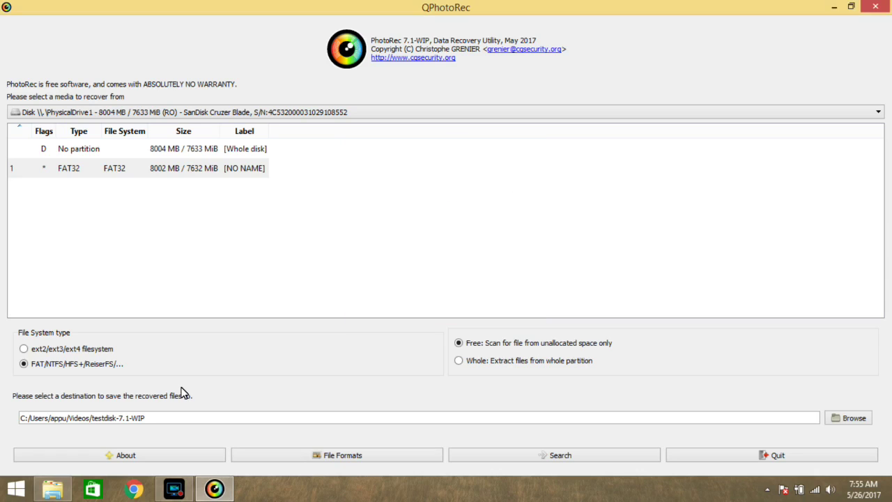
Step: Reset the file formats so none is enabled, and enable the jpg JPG picture format
key("space")
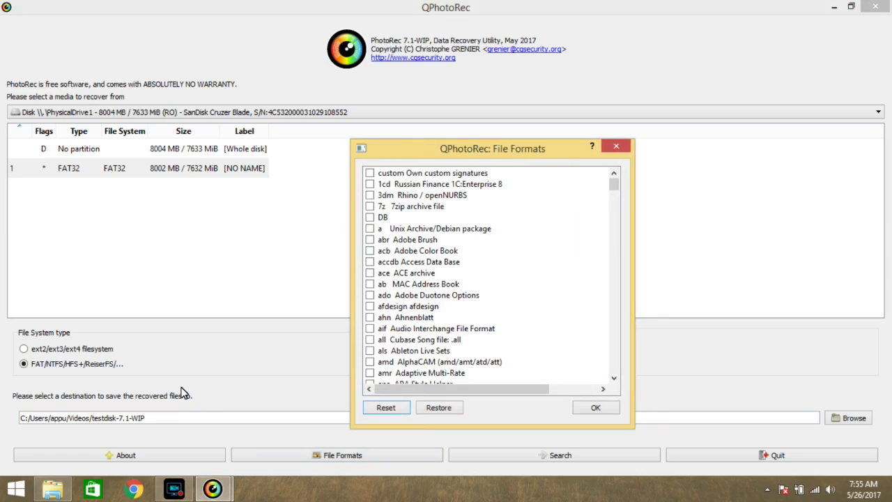
key("Down")
key("Down")
key("Down")
key("Down")
key("Down")
key("Down")
key("Down")
key("Down")
key("Down")
key("Down")
key("Down")
key("Down")
key("Down")
key("Down")
key("Down")
key("Down")
key("Down")
key("Down")
key("Down")
key("Down")
key("Down")
key("Down")
key("Down")
key("Down")
key("Down")
key("Down")
key("Down")
key("Down")
key("Down")
key("Down")
key("Down")
key("Down")
key("Down")
key("Down")
key("Down")
key("Down")
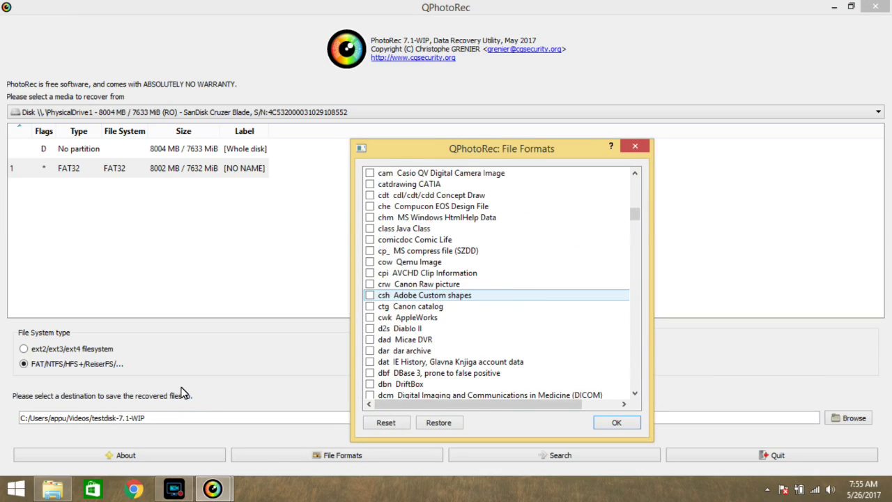
key("Down")
key("Down")
key("Down")
key("Down")
key("Down")
key("Down")
key("Down")
key("Down")
key("Down")
key("Down")
key("Down")
key("Down")
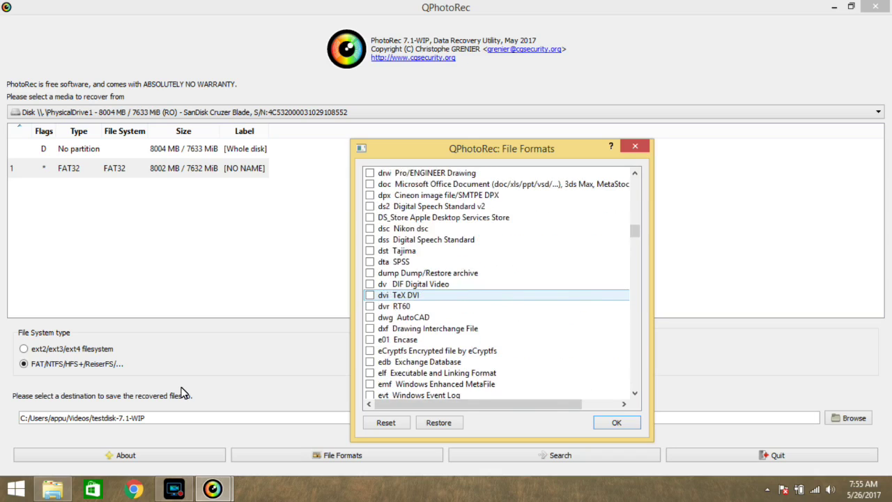
key("Down")
key("Down")
key("Down")
key("Down")
key("Down")
key("Down")
key("Down")
key("Down")
key("Down")
key("Down")
key("Down")
key("Down")
key("Down")
key("Down")
key("Down")
key("Down")
key("Down")
key("Down")
key("Down")
key("Down")
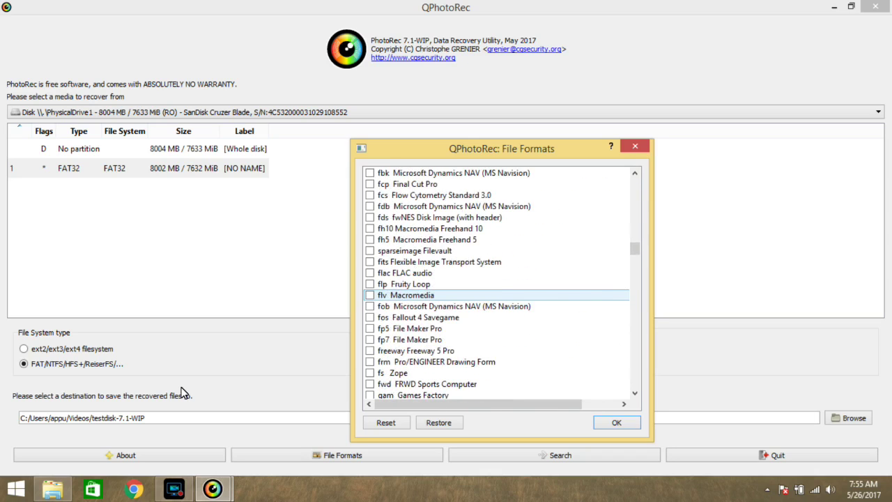
key("Down")
key("Down")
key("Down")
key("Down")
key("Down")
key("Down")
key("Down")
key("Down")
key("Down")
key("Down")
key("Down")
key("Down")
key("Down")
key("Down")
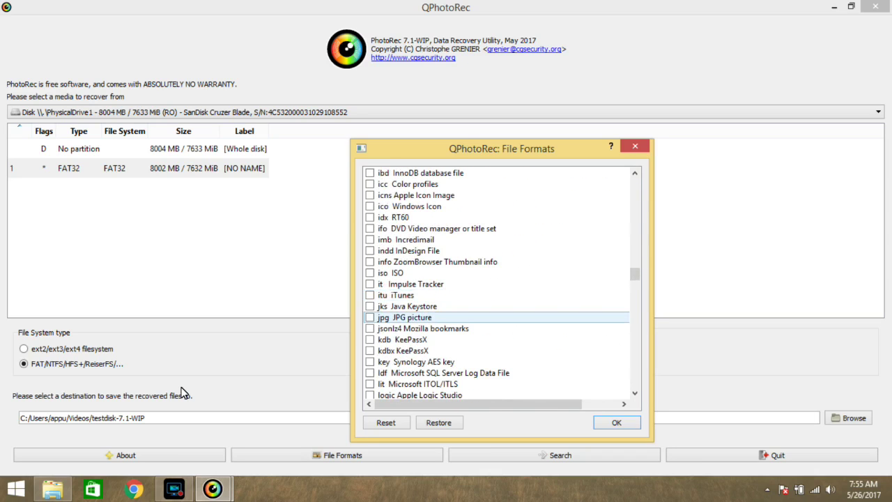
key("space")
Step: Switch to File Explorer and check the file type of the field_dawn_sky_beautiful_scenery image in Pictures through its properties
left_click(52, 488)
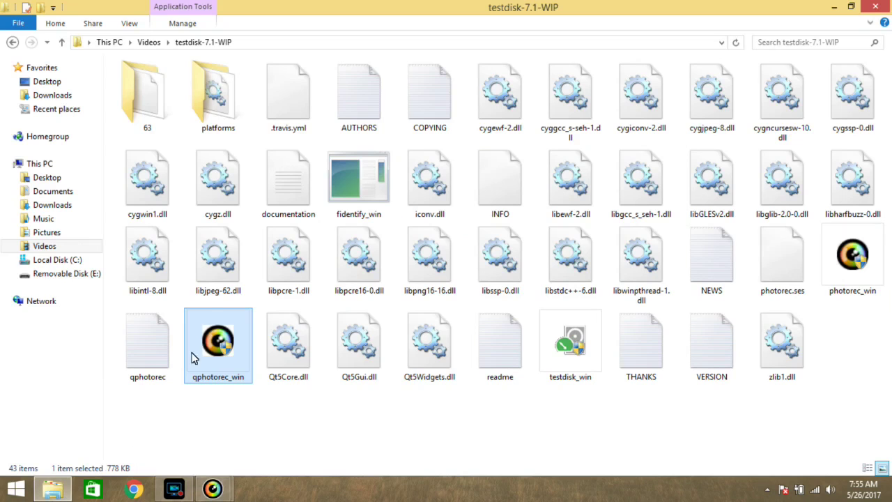
left_click(60, 234)
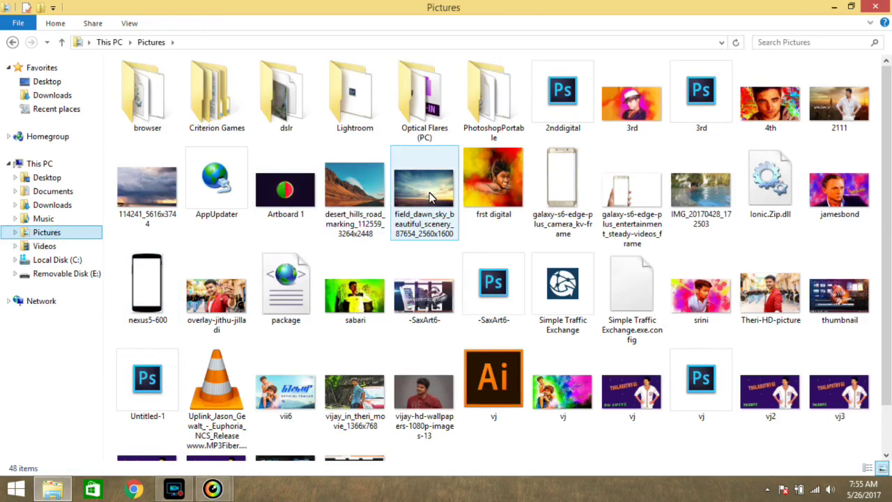
double_click(419, 196)
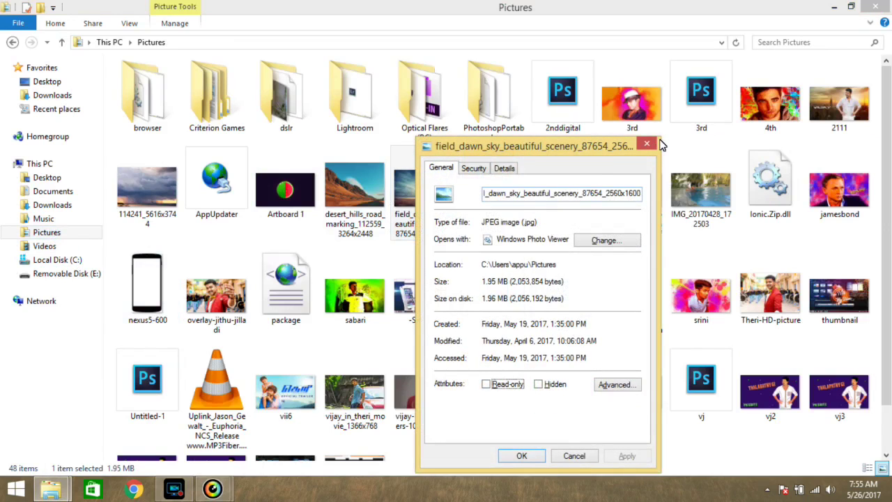
left_click(647, 145)
Step: Check the file type of the Audio Spectrum Reaction video in the videos subfolder of Videos through its properties
left_click(78, 244)
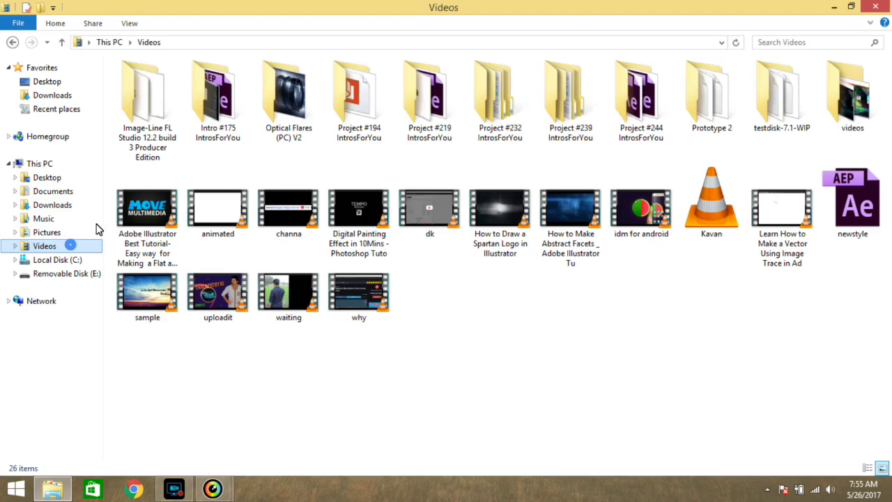
left_click(784, 94)
double_click(862, 108)
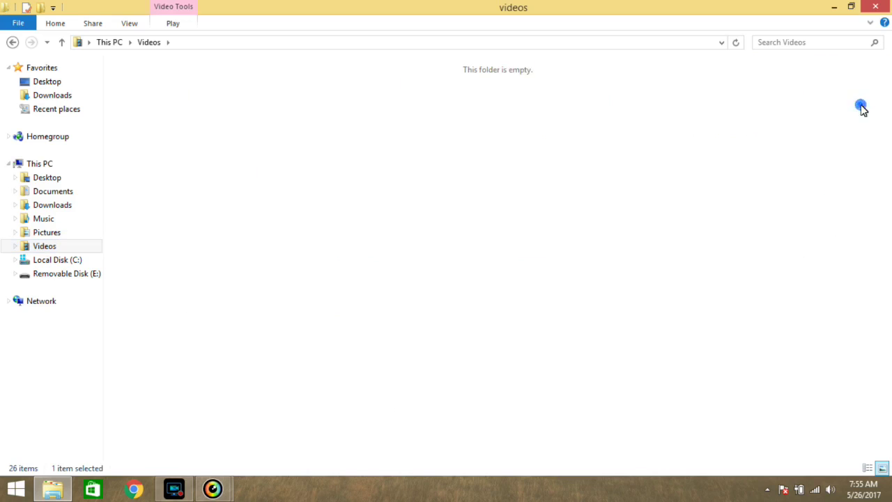
left_click(696, 226)
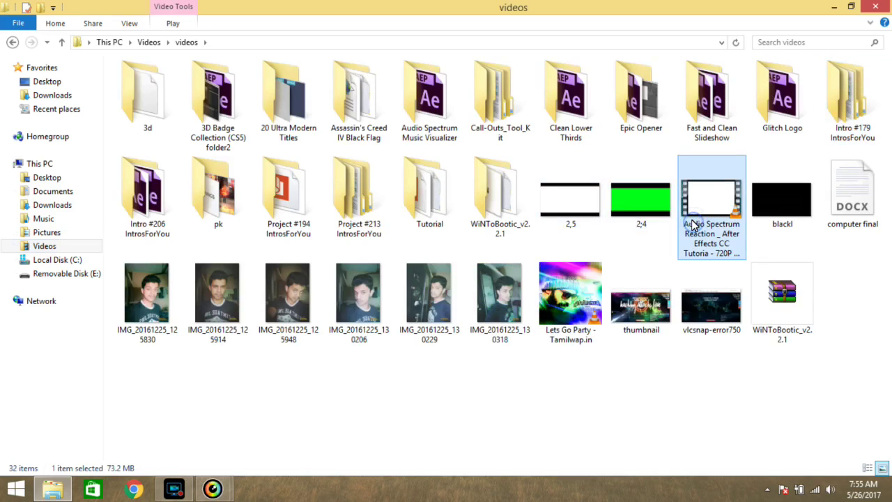
key("alt+Return")
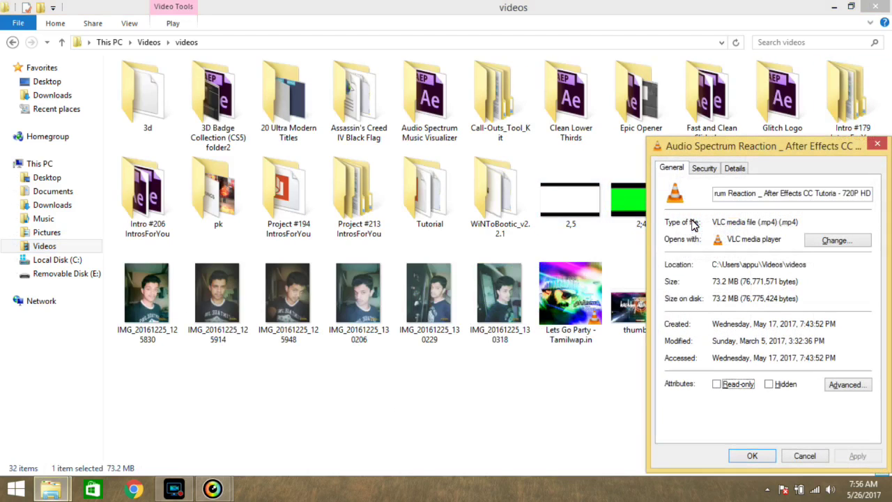
left_click(877, 146)
Step: Check the file type of the Sia Cheap Thrills song in the Music folder through its properties
left_click(69, 220)
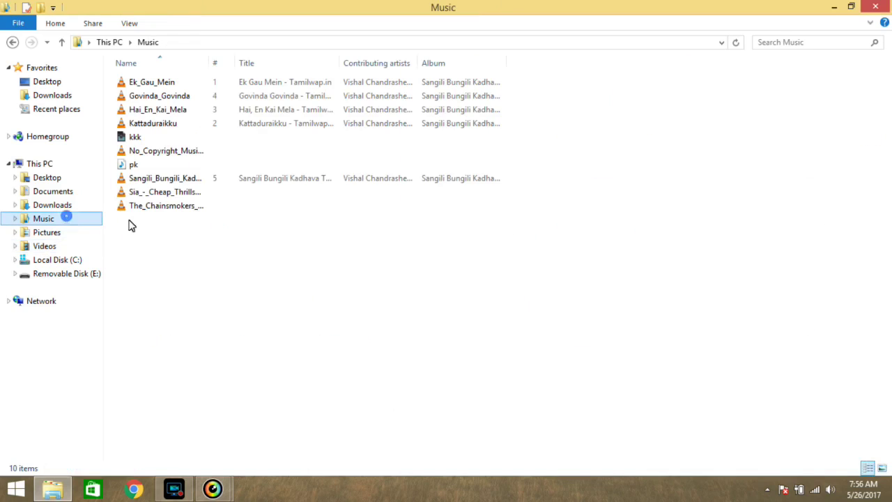
left_click(194, 195)
key("alt+Return")
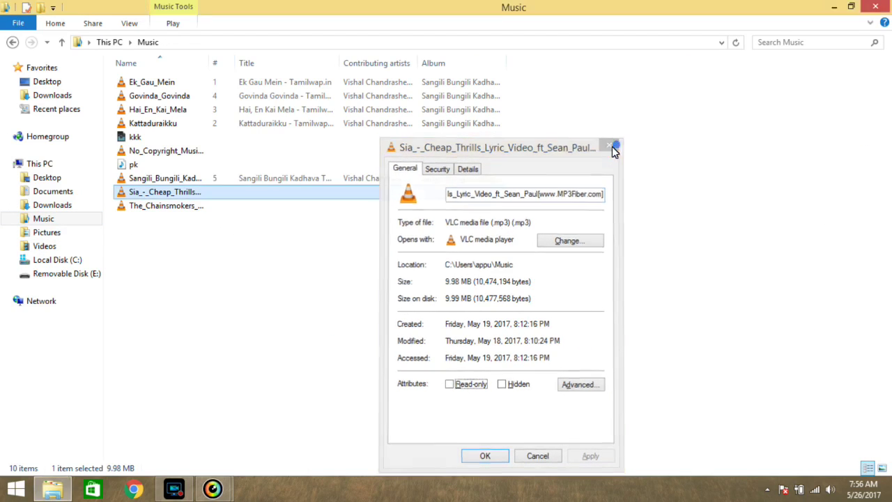
left_click(610, 145)
Step: Switch to QPhotoRec, enable the mp3 audio and mov mov/mp4/3gp/3g2/jp2 file formats, and start the recovery search
scroll(432, 328, "down", 8)
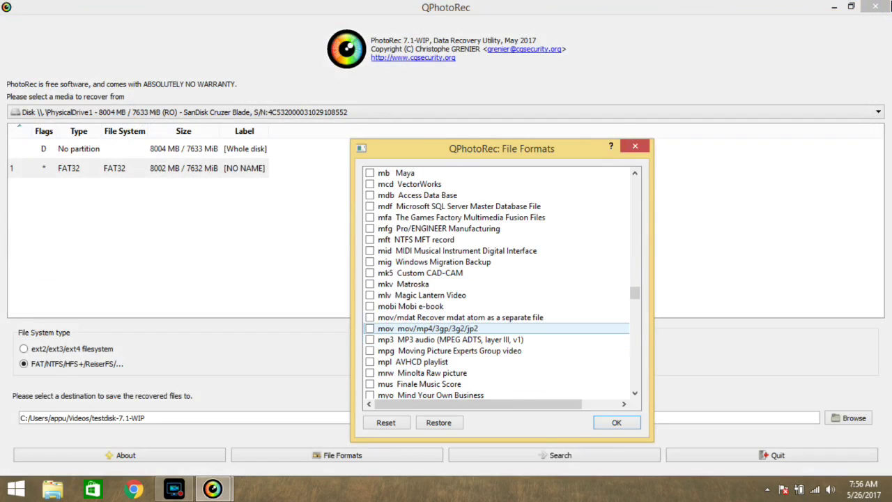
scroll(432, 339, "down", 1)
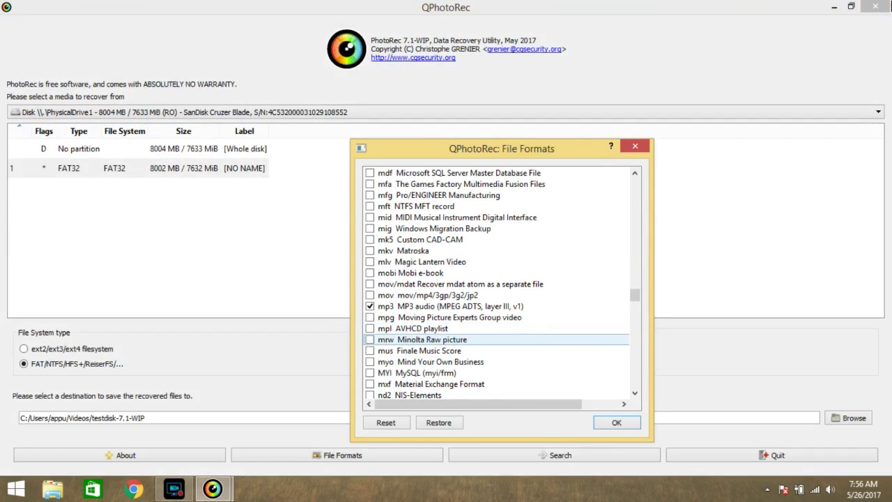
scroll(432, 284, "up", 1)
scroll(432, 283, "down", 4)
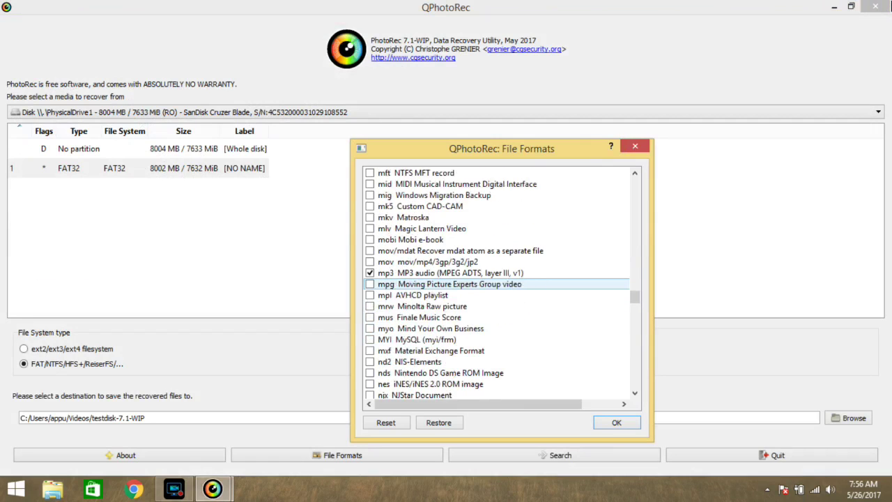
scroll(432, 306, "up", 1)
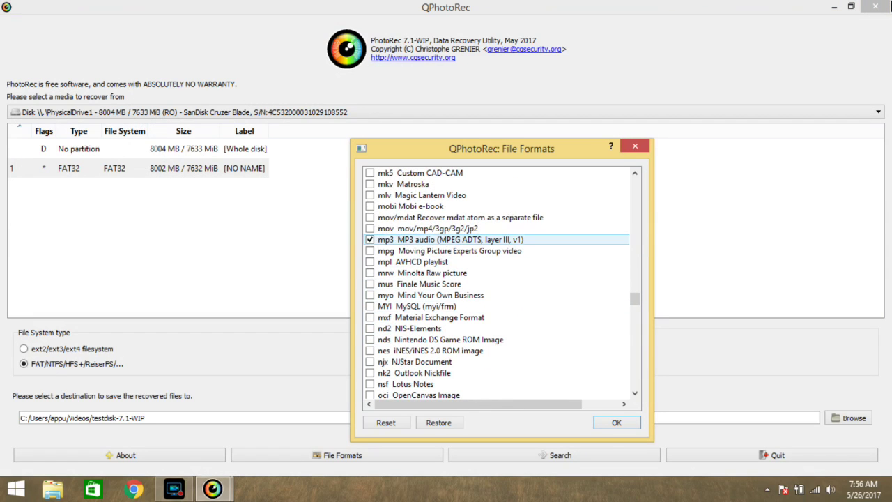
scroll(432, 261, "up", 1)
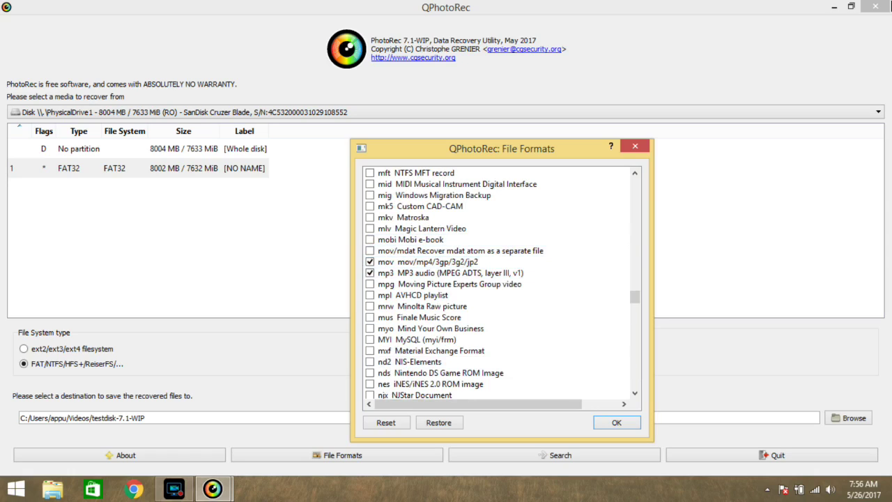
left_click(616, 422)
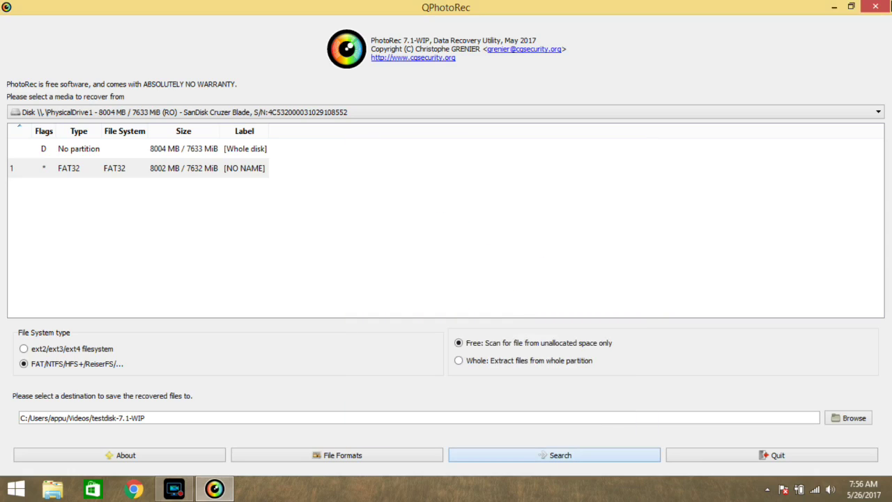
left_click(599, 454)
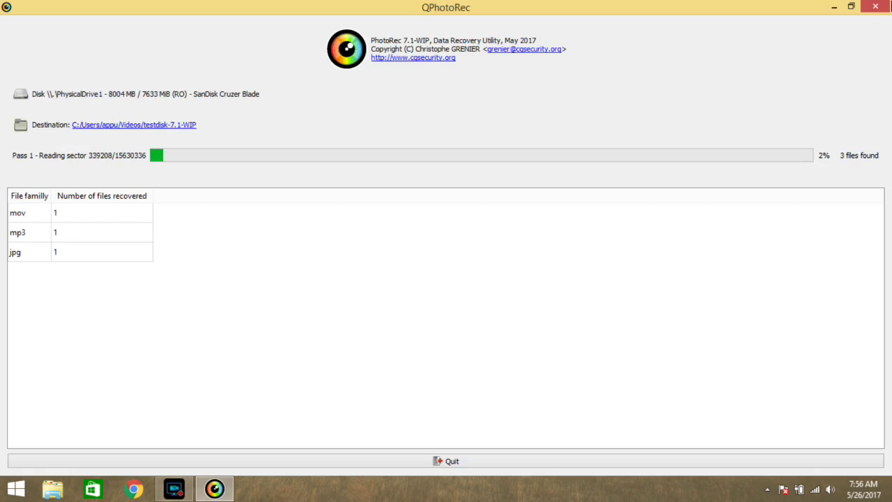
Step: View the recovered files in the recup_dir.1 folder of Videos\testdisk-7.1-WIP in File Explorer, and close QPhotoRec
left_click(53, 488)
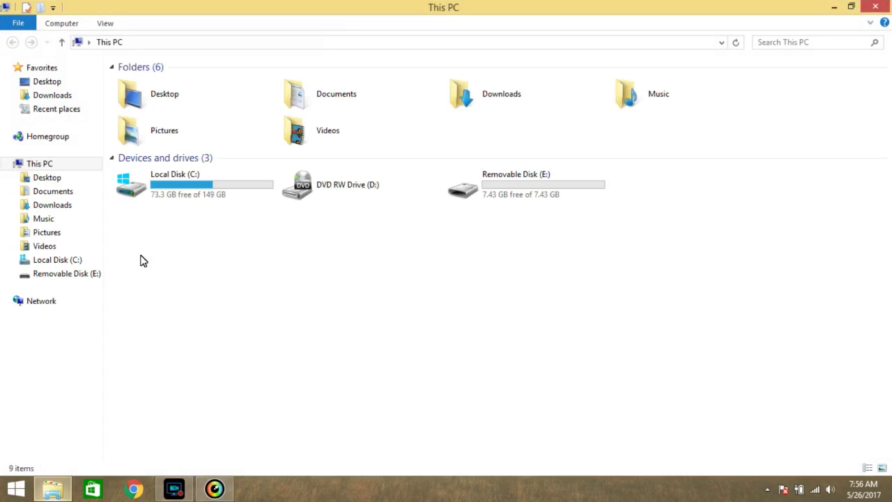
double_click(344, 135)
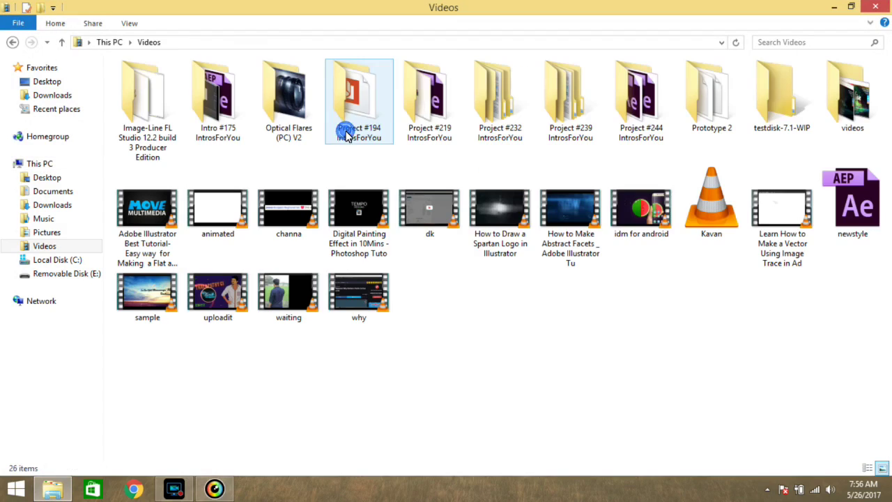
double_click(813, 113)
double_click(311, 96)
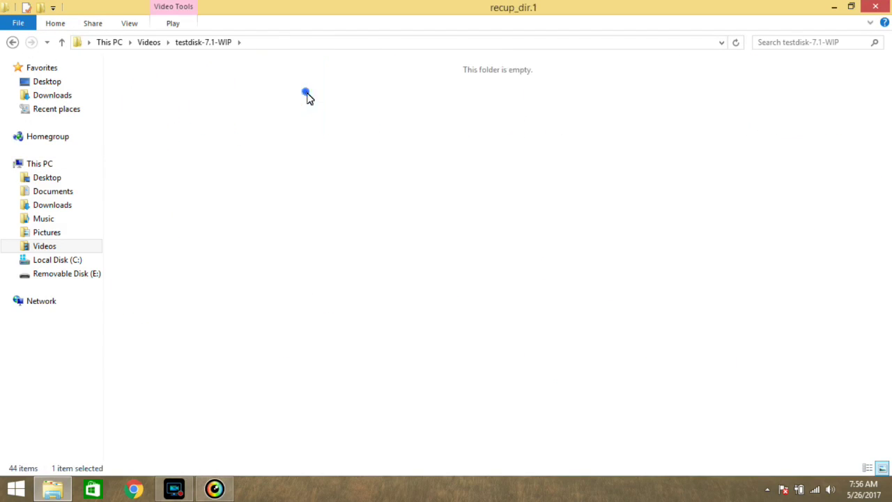
left_click_drag(309, 233, 162, 117)
left_click(252, 324)
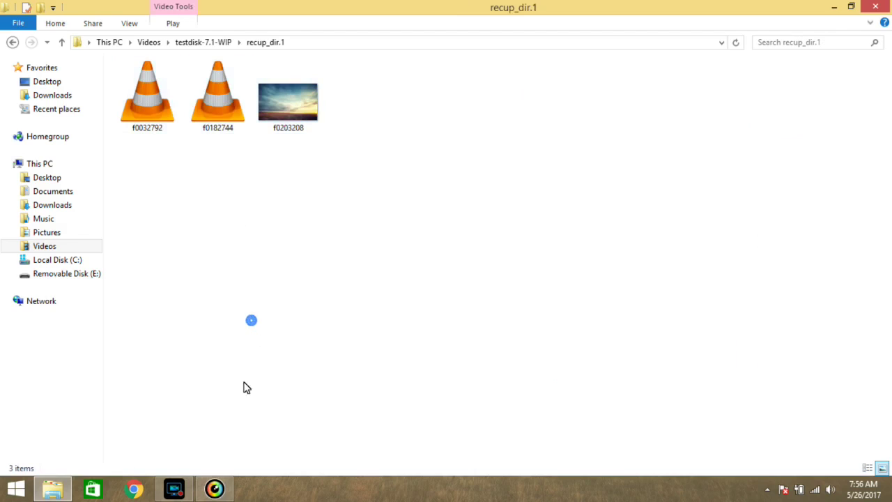
left_click(213, 487)
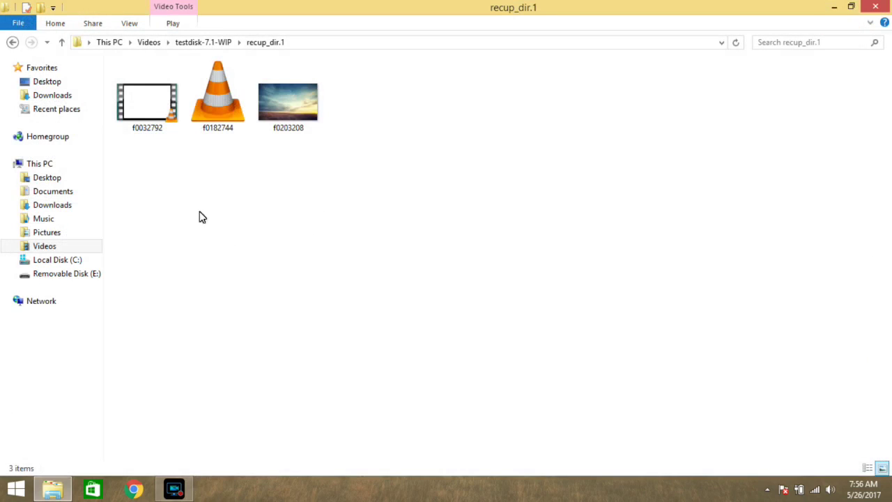
Step: Play the recovered video f0032792 with the sound muted, skip ahead to about 17:30, and close the player
double_click(167, 100)
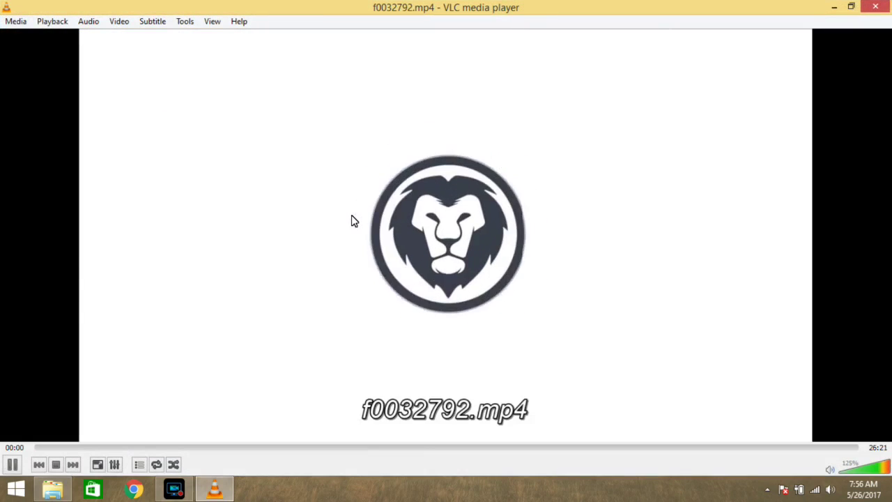
key("m")
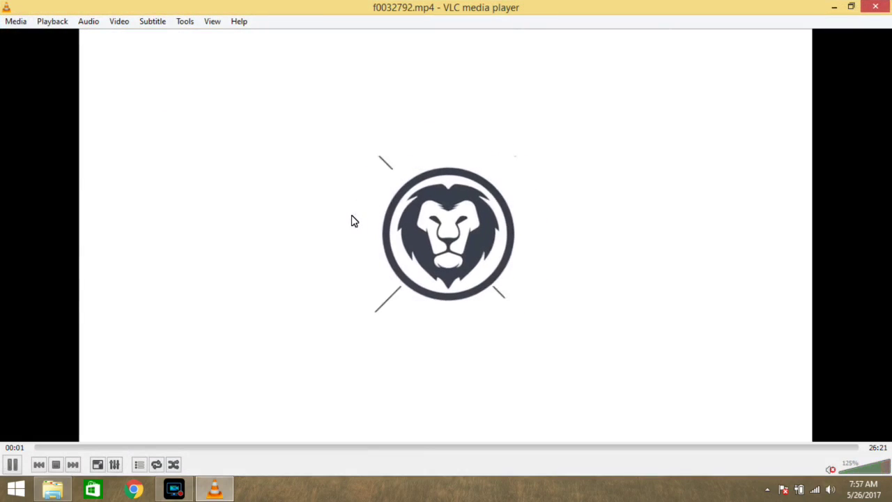
left_click(501, 447)
left_click(582, 448)
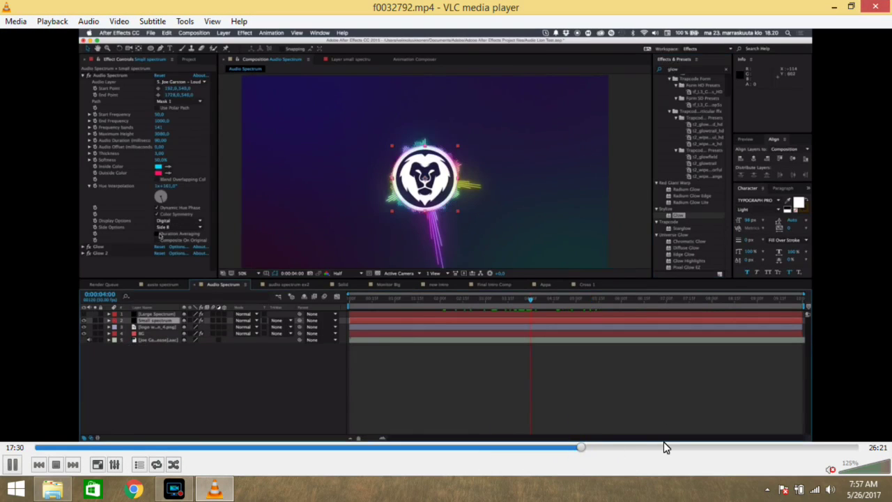
key("ctrl+q")
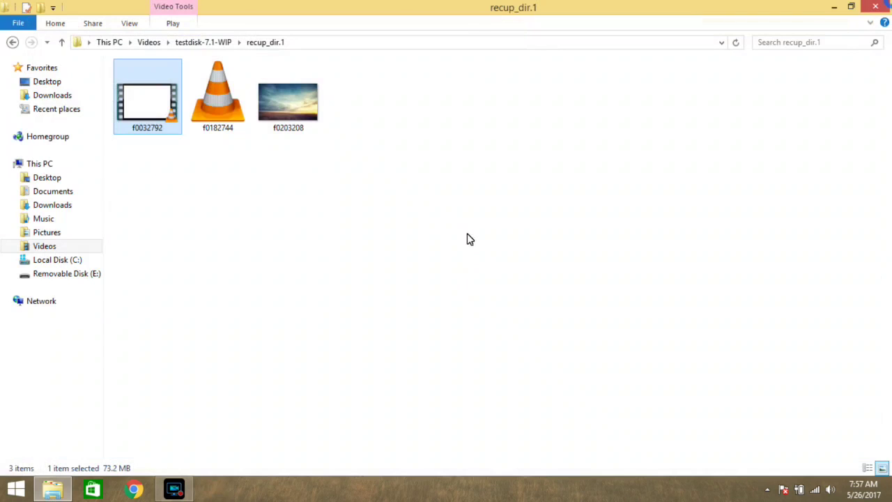
Step: Open the recovered song f0182744 and the recovered picture f0203208 to check them, and close all the windows
double_click(239, 124)
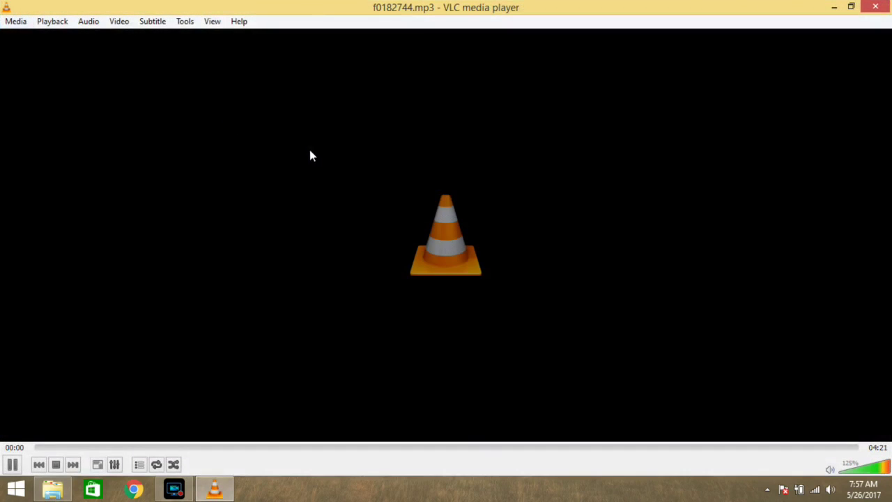
key("ctrl+q")
double_click(296, 124)
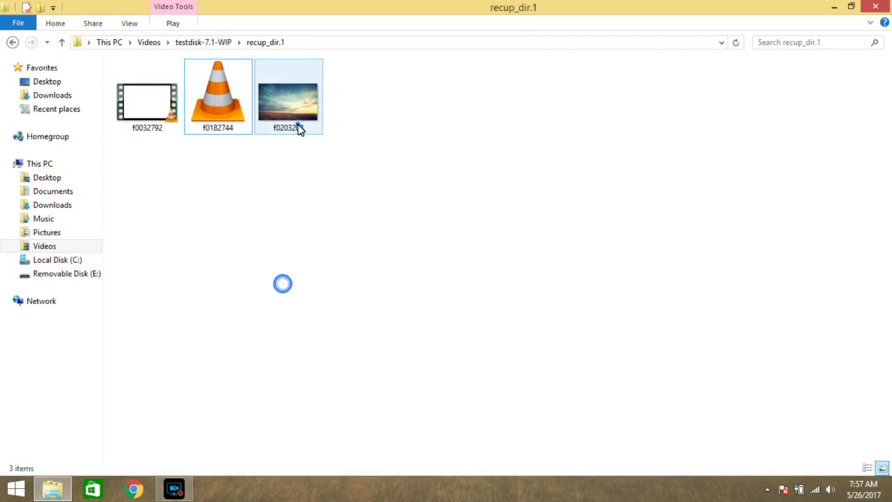
key("alt+F4")
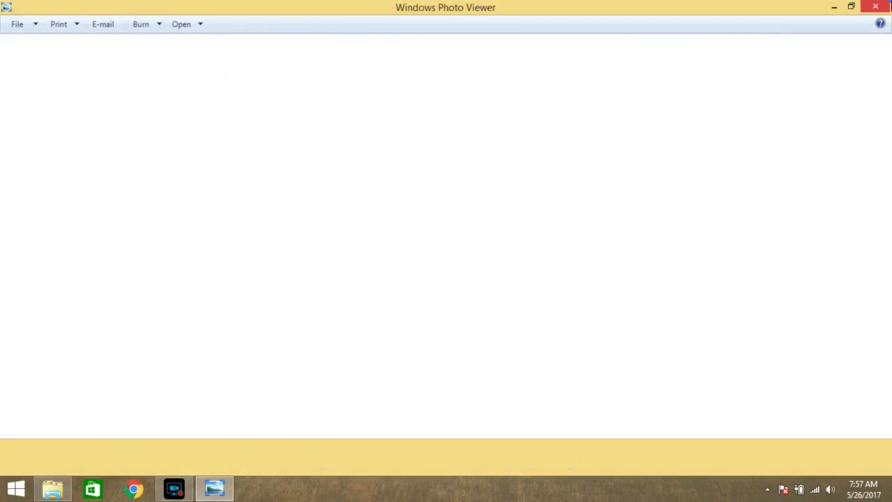
key("alt+F4")
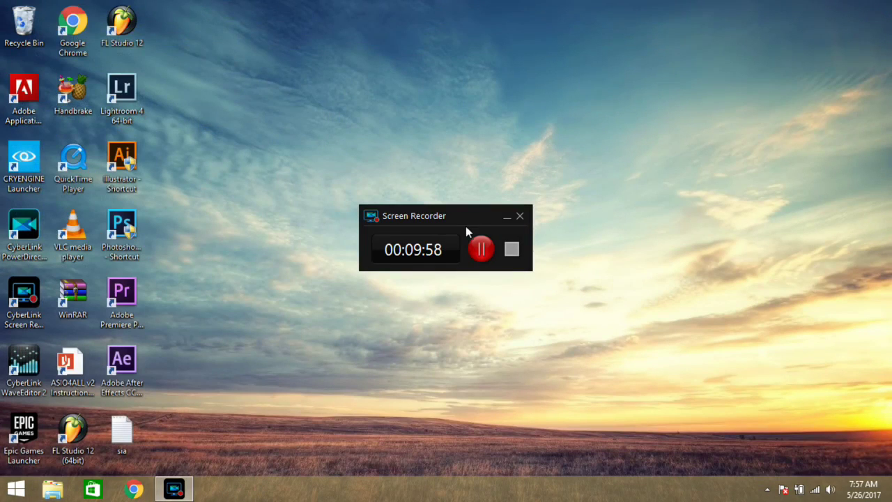
left_click_drag(464, 216, 469, 197)
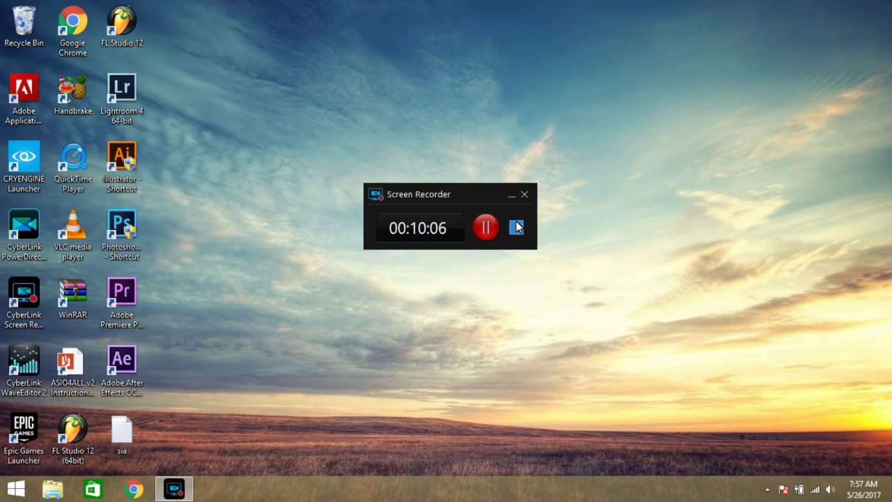
left_click_drag(477, 197, 488, 186)
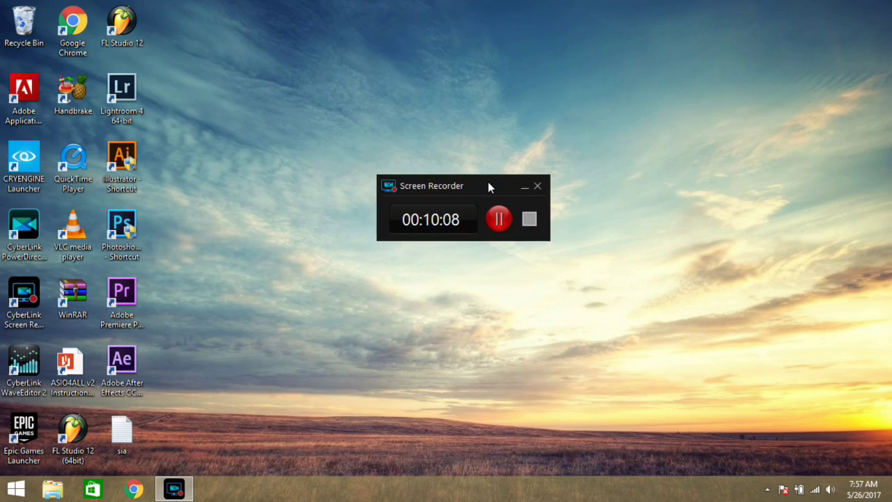